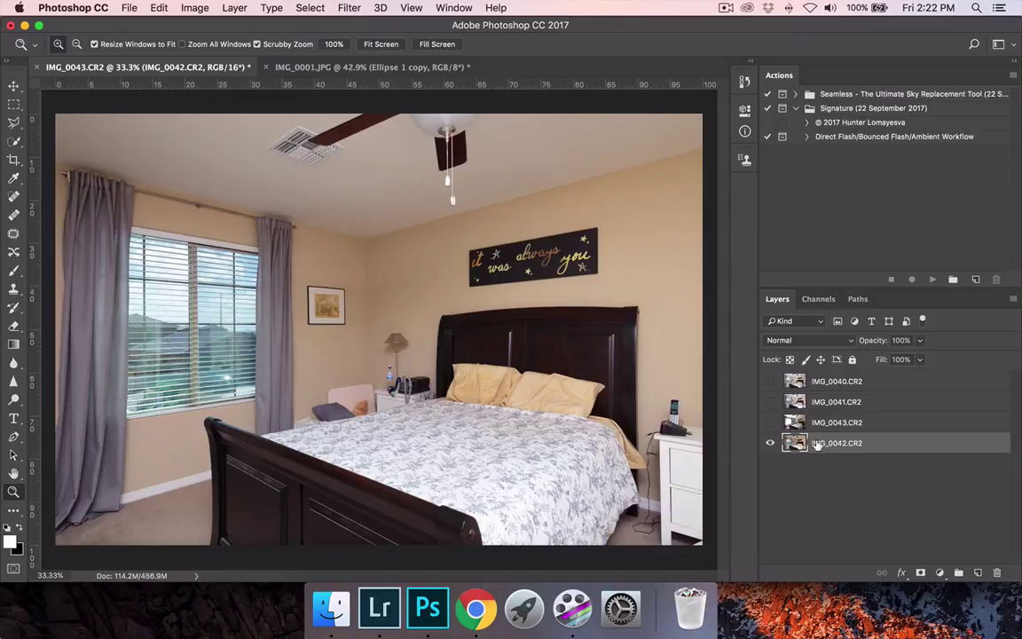
# - Show the IMG_0043.CR2 and IMG_0041.CR2 exposures above IMG_0042.CR2
pyautogui.click(771, 424)
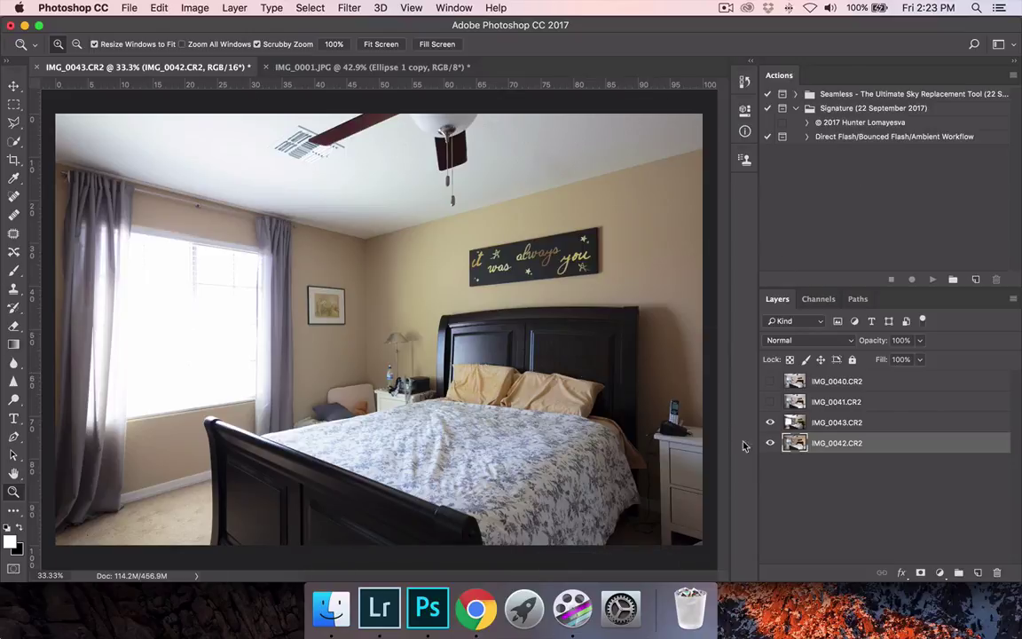
pyautogui.click(771, 403)
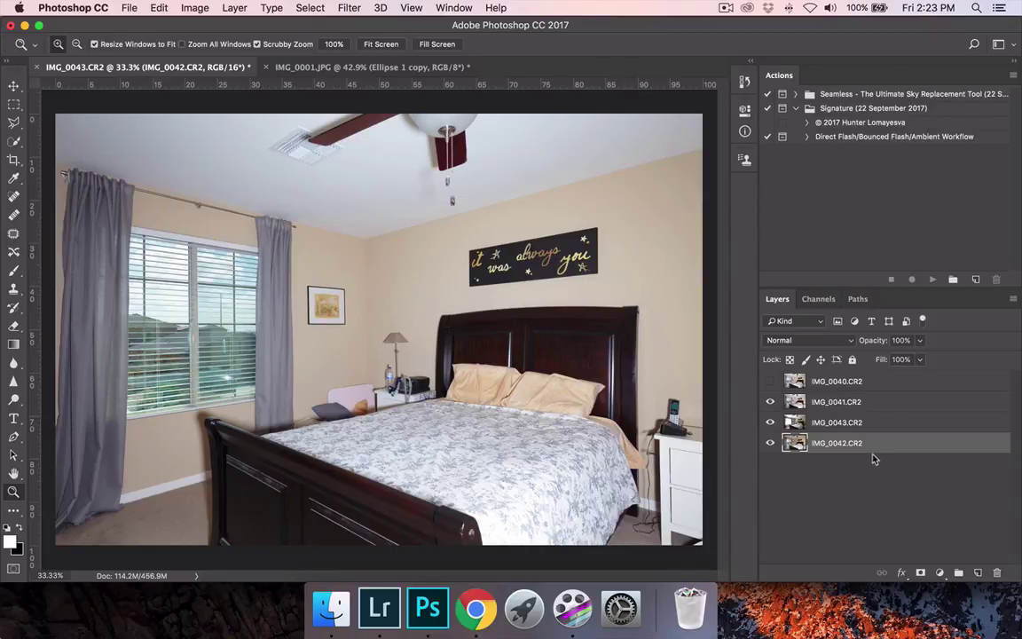
# - Turn on and select IMG_0040.CR2 in Normal mode, toggling its visibility to compare exposures
pyautogui.click(771, 381)
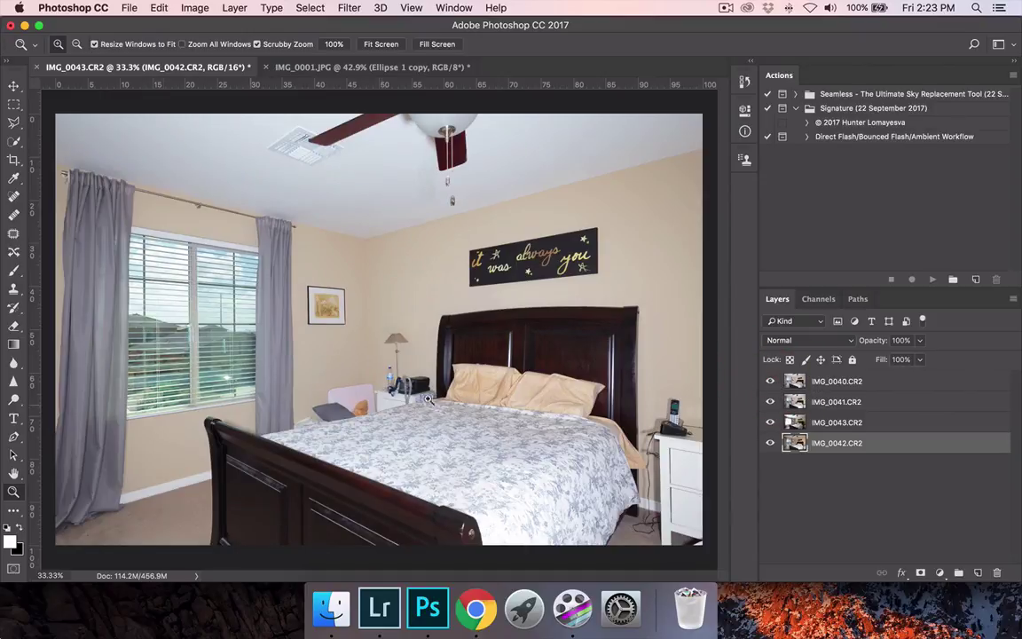
pyautogui.click(824, 379)
pyautogui.click(814, 341)
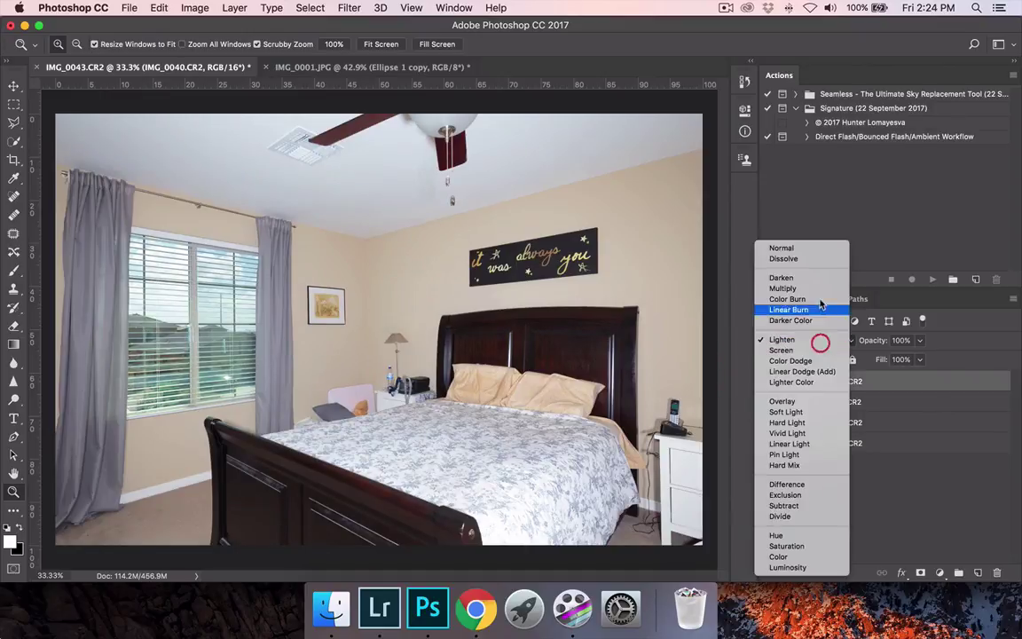
pyautogui.click(820, 252)
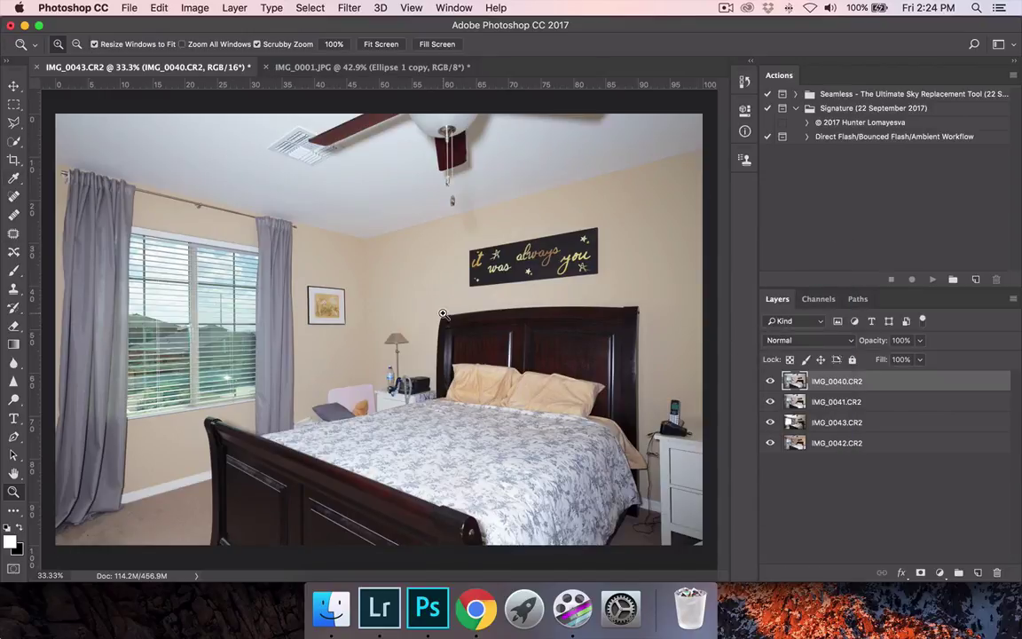
pyautogui.click(770, 382)
pyautogui.click(770, 383)
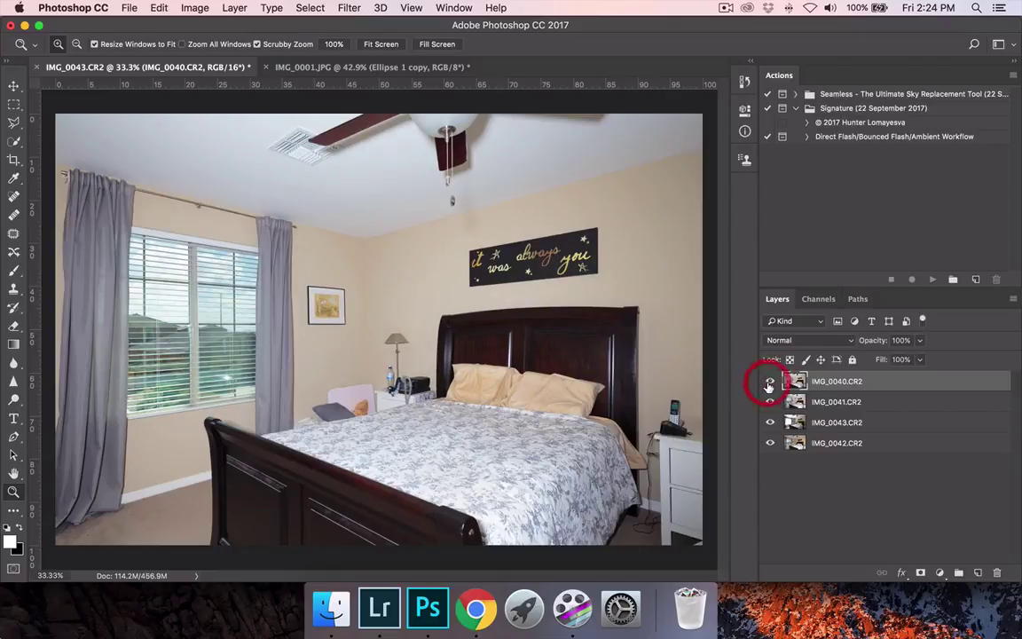
pyautogui.click(769, 383)
pyautogui.click(769, 383)
pyautogui.click(769, 383)
pyautogui.click(769, 382)
pyautogui.click(769, 383)
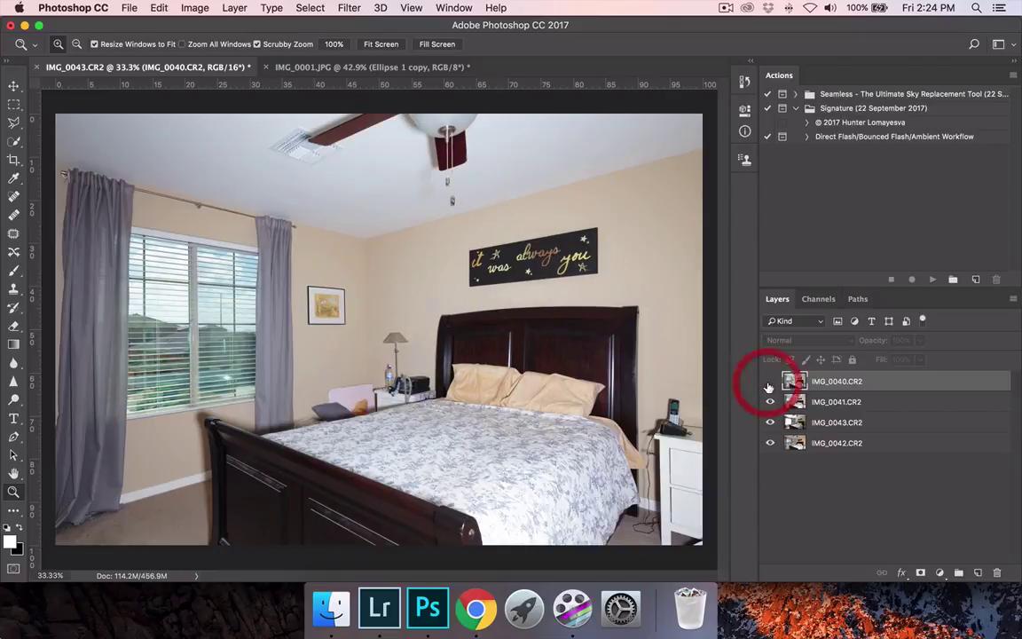
pyautogui.click(769, 383)
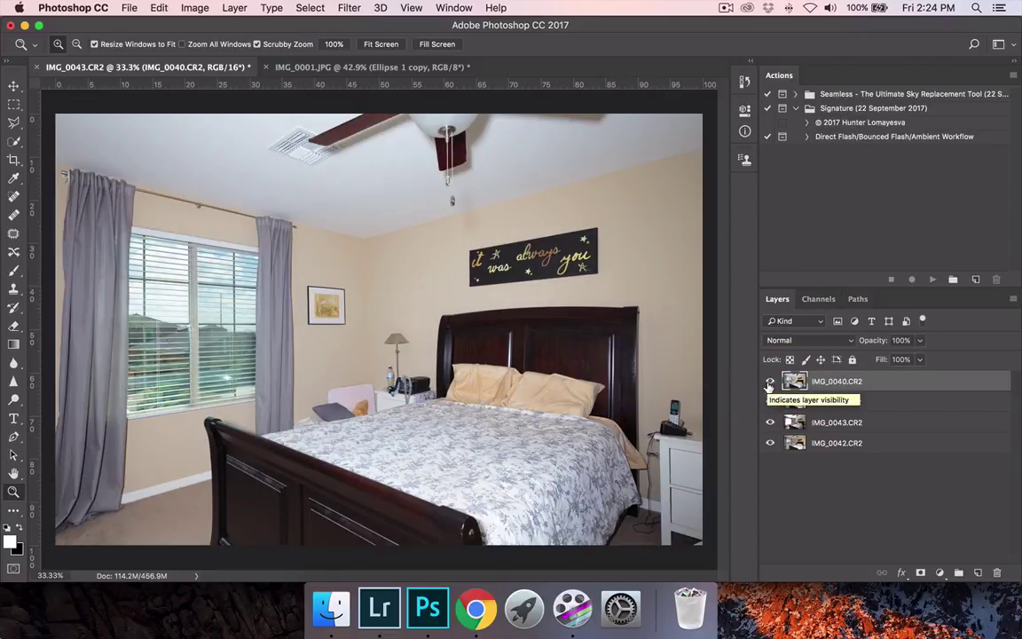
# - Try Lighten blending on IMG_0040.CR2, then set it back to Normal
pyautogui.click(834, 341)
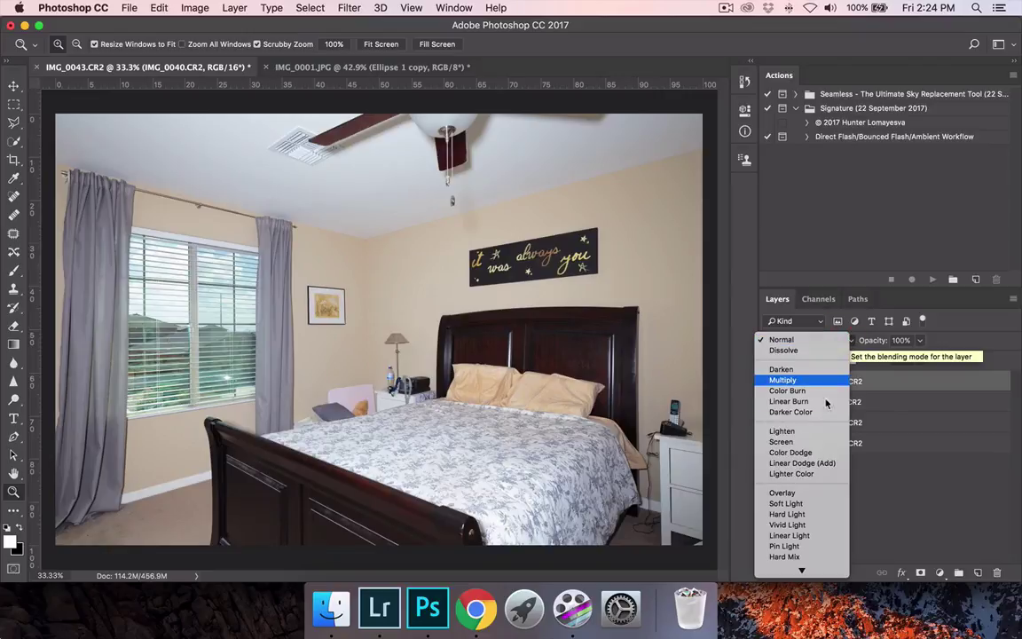
pyautogui.click(821, 430)
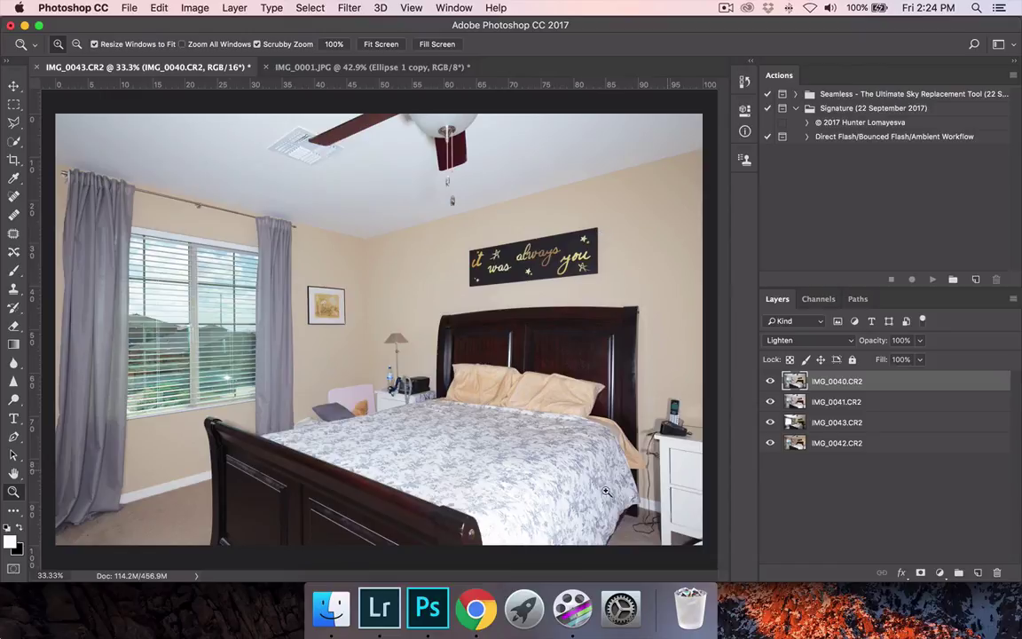
pyautogui.click(830, 340)
pyautogui.click(809, 250)
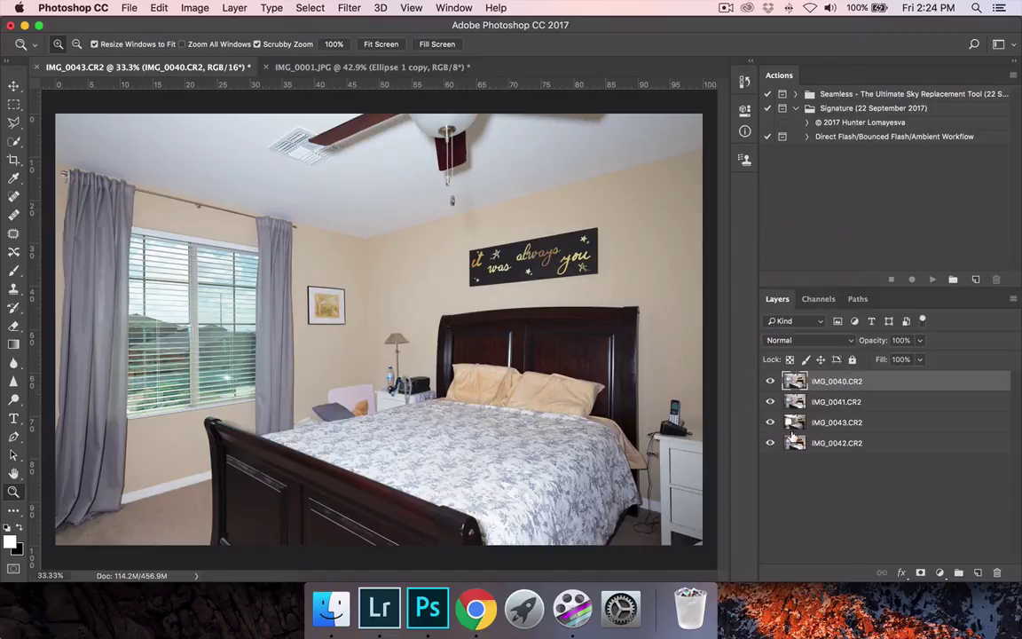
pyautogui.click(373, 68)
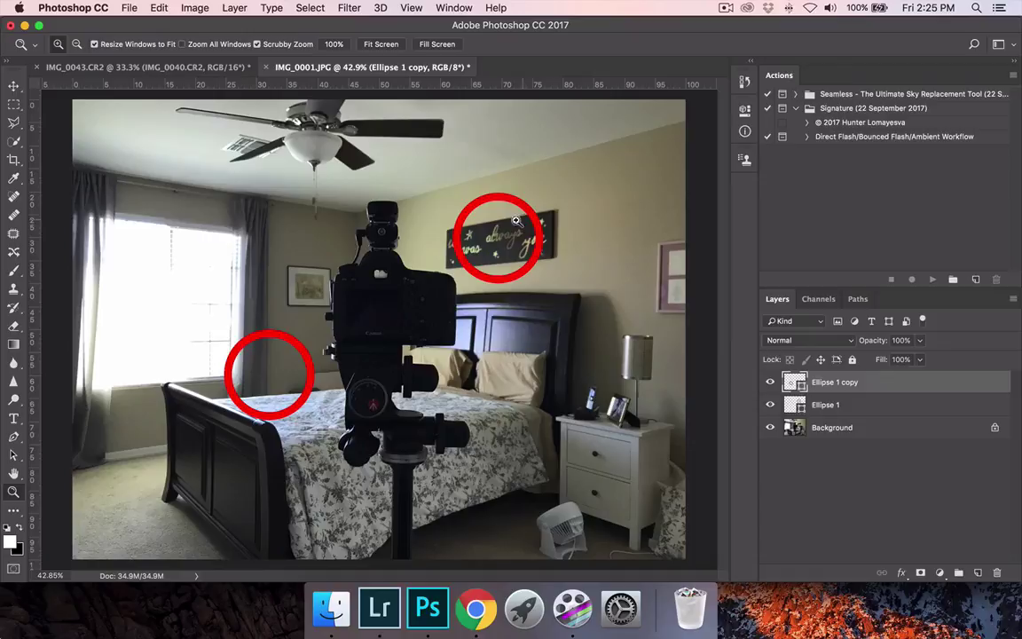
pyautogui.click(210, 71)
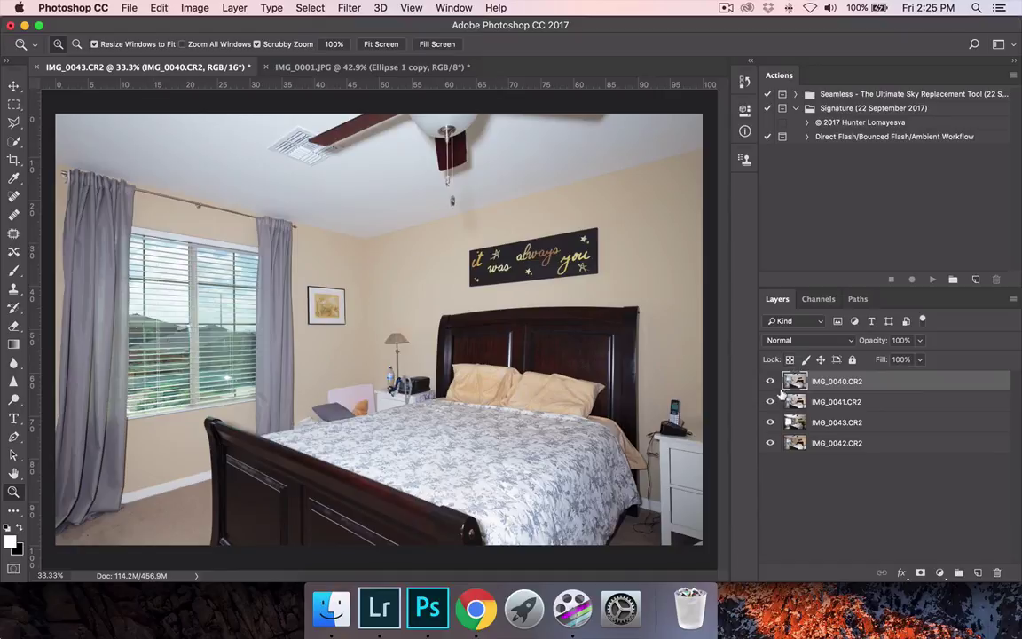
pyautogui.moveTo(770, 381); pyautogui.dragTo(770, 422)
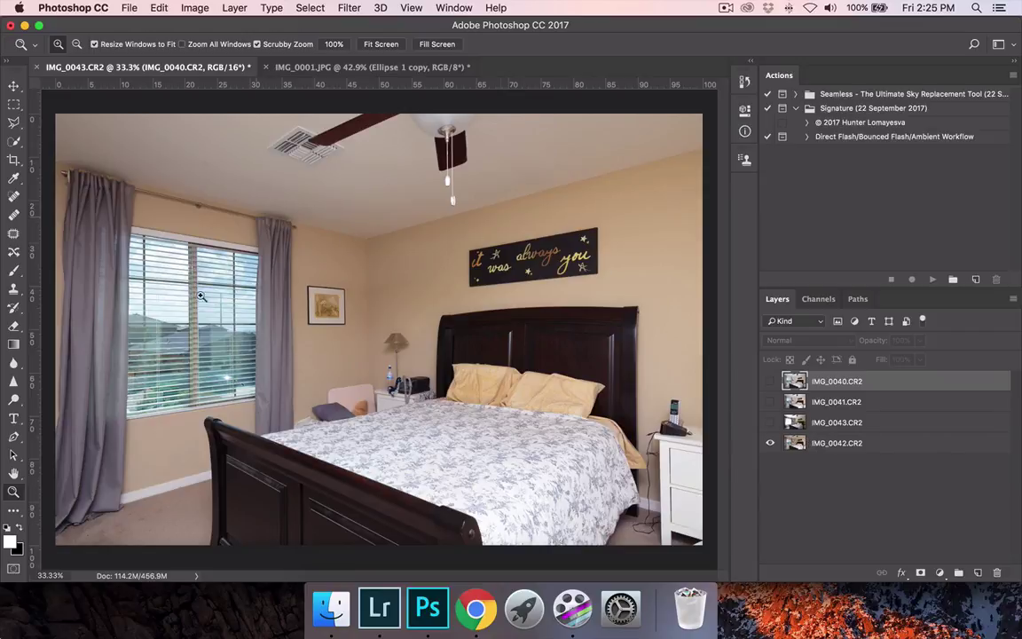
pyautogui.click(802, 448)
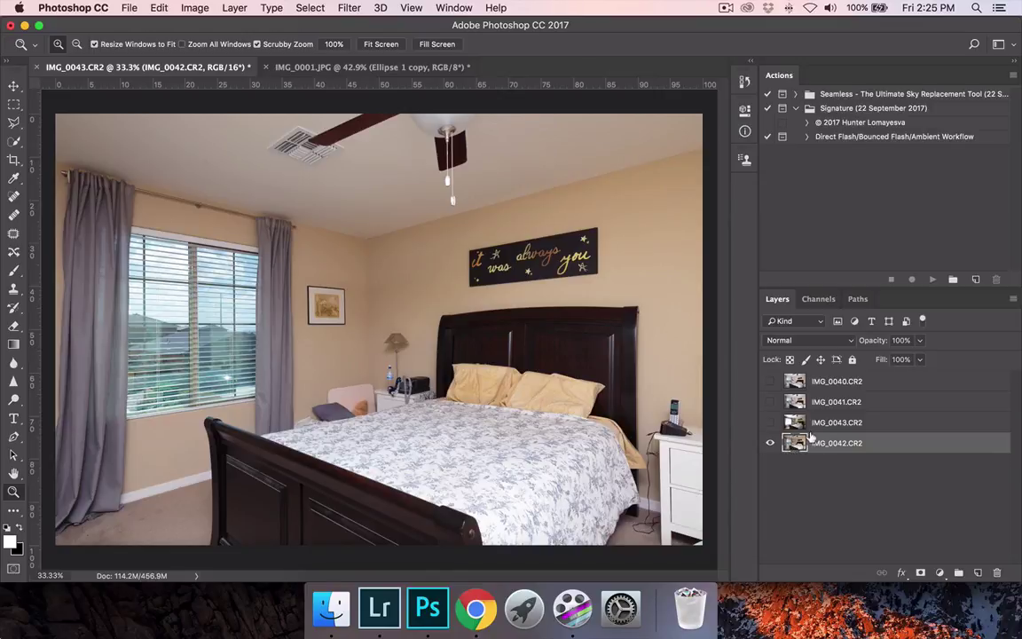
pyautogui.click(770, 422)
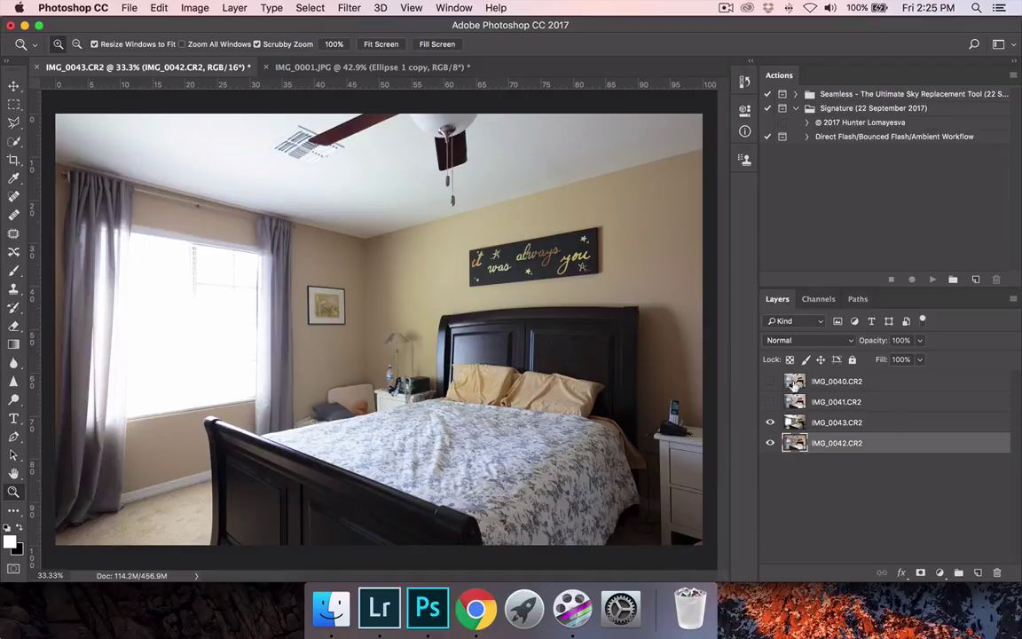
pyautogui.click(772, 401)
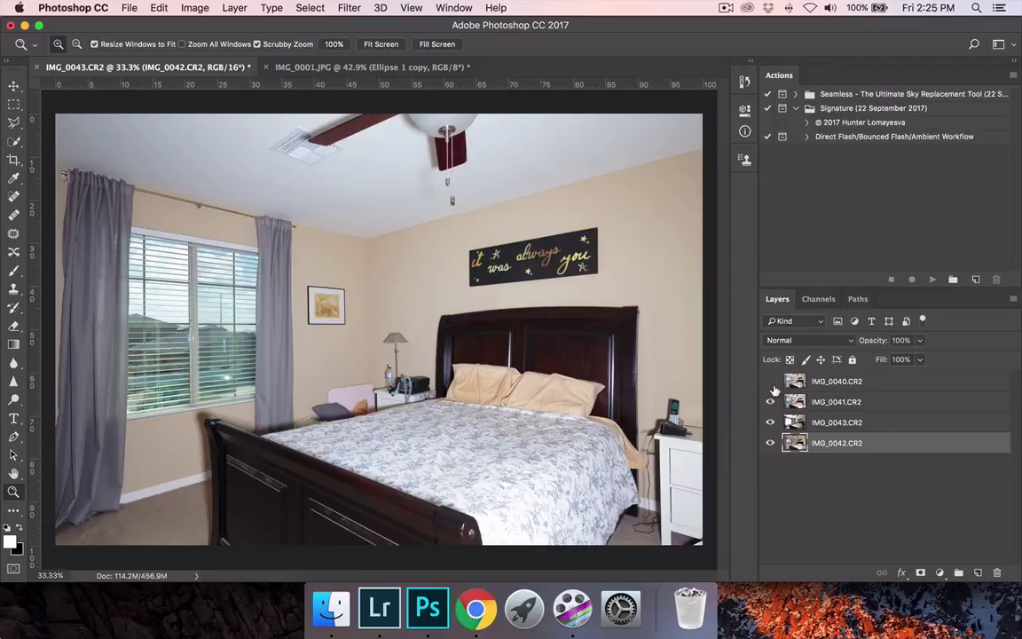
pyautogui.click(772, 382)
pyautogui.click(770, 382)
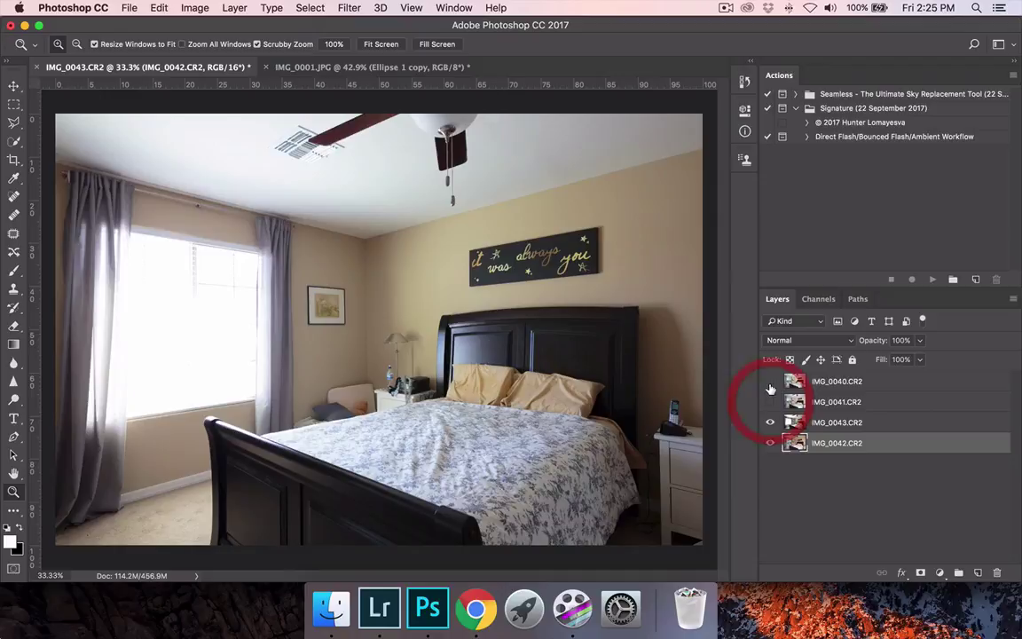
pyautogui.click(770, 382)
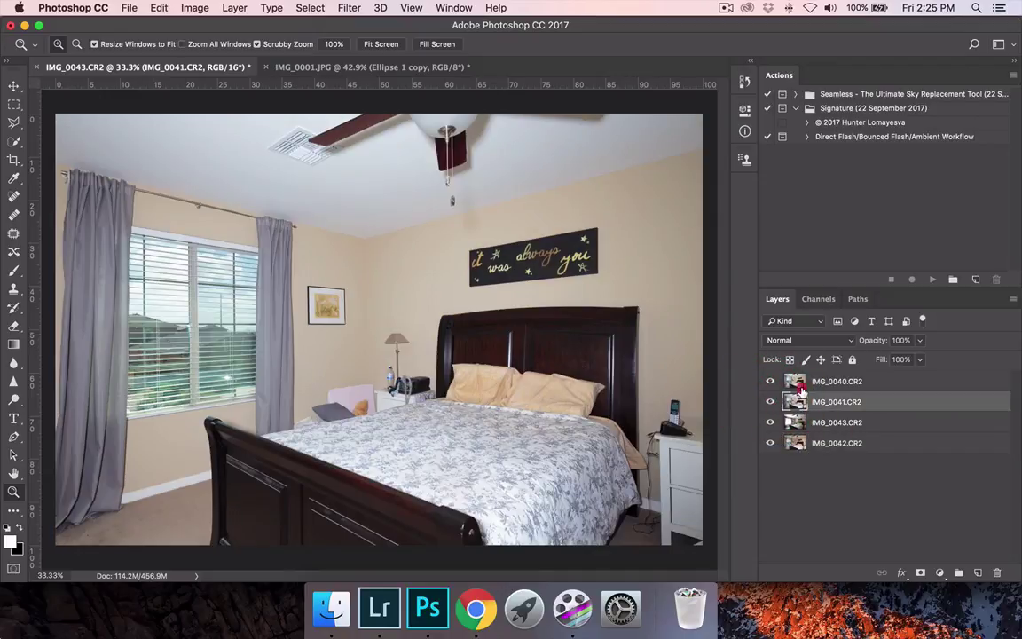
pyautogui.click(799, 382)
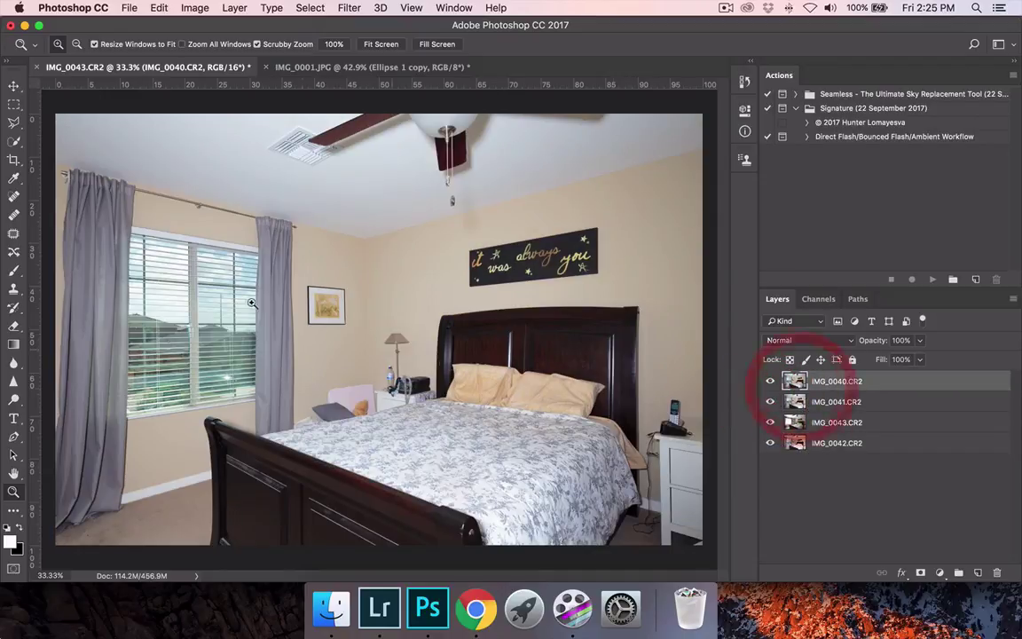
pyautogui.moveTo(825, 388); pyautogui.dragTo(860, 383)
pyautogui.doubleClick(847, 381)
pyautogui.click(857, 382)
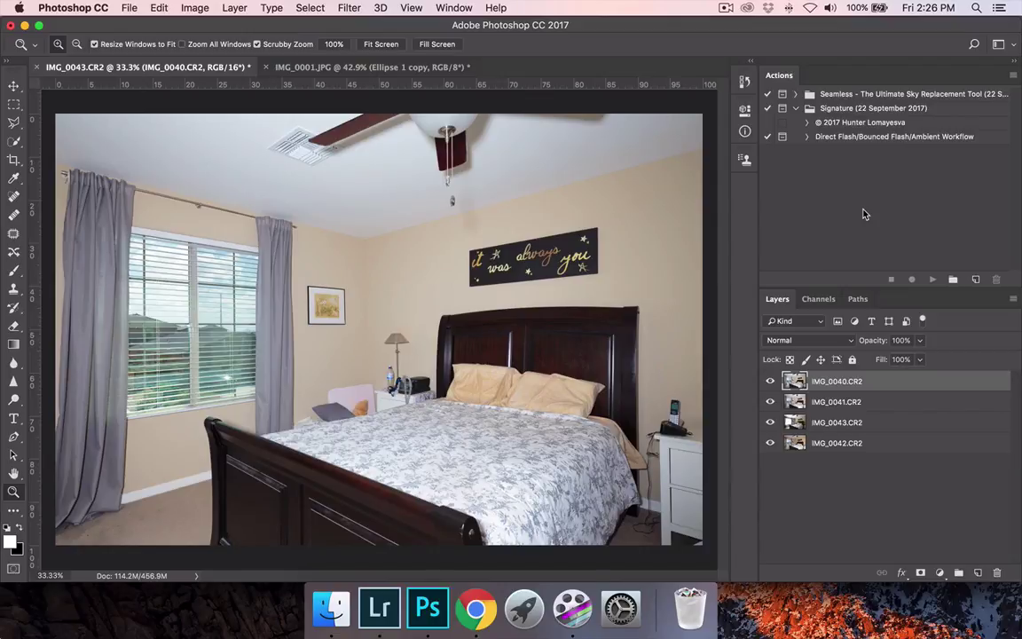
# - Play the Direct Flash/Bounced Flash/Ambient Workflow action until it stops at Color Range
pyautogui.click(867, 139)
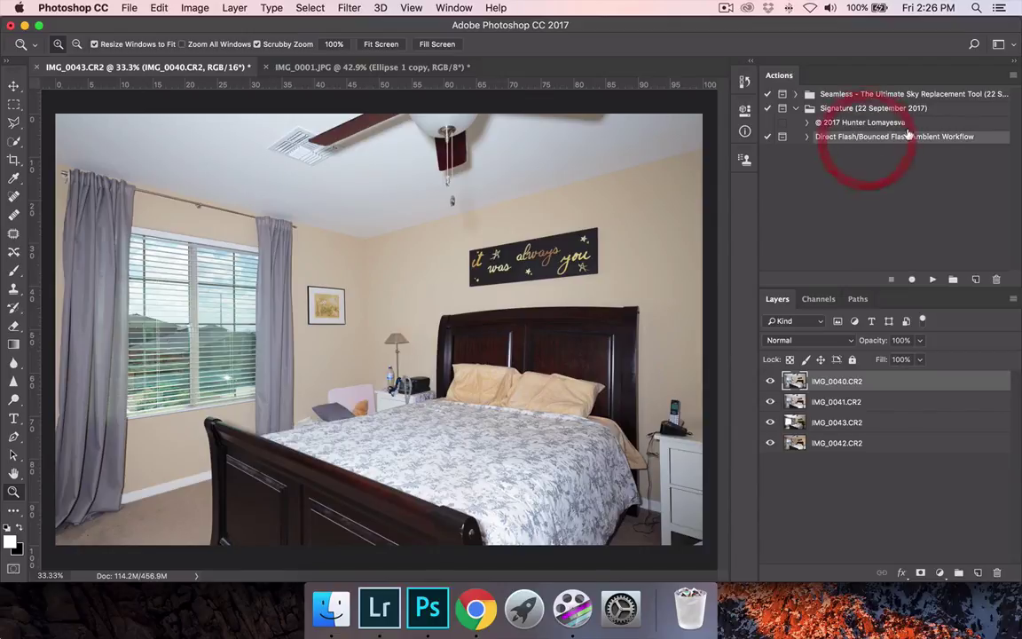
pyautogui.click(930, 280)
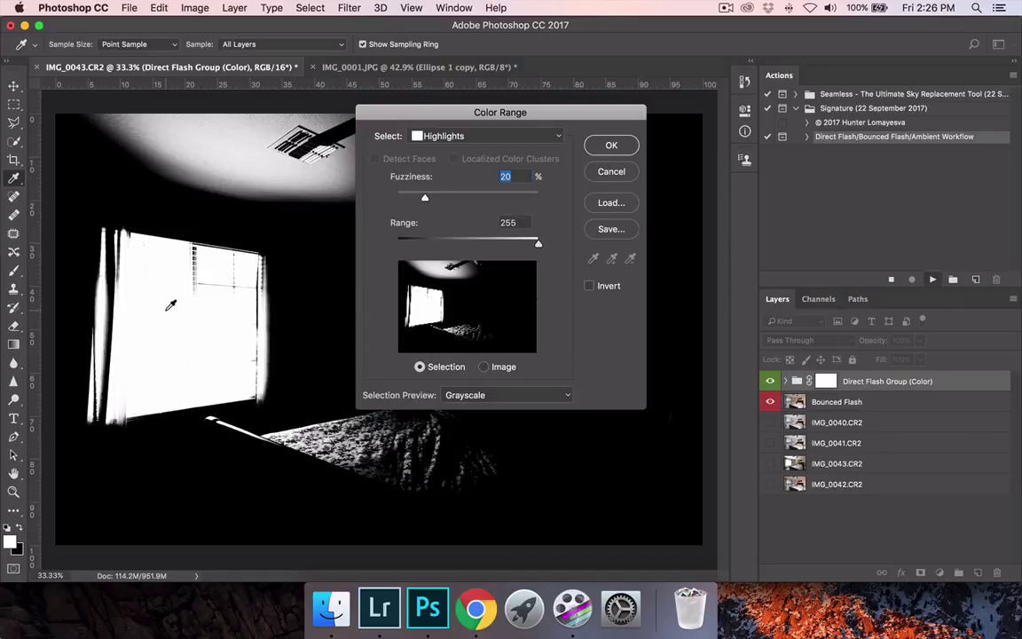
# - Select the highlights in Color Range with Range 255 and Fuzziness 20, checking the preview
pyautogui.moveTo(426, 197)
pyautogui.mouseDown()
pyautogui.moveTo(440, 199)
pyautogui.moveTo(430, 198)
pyautogui.mouseUp()
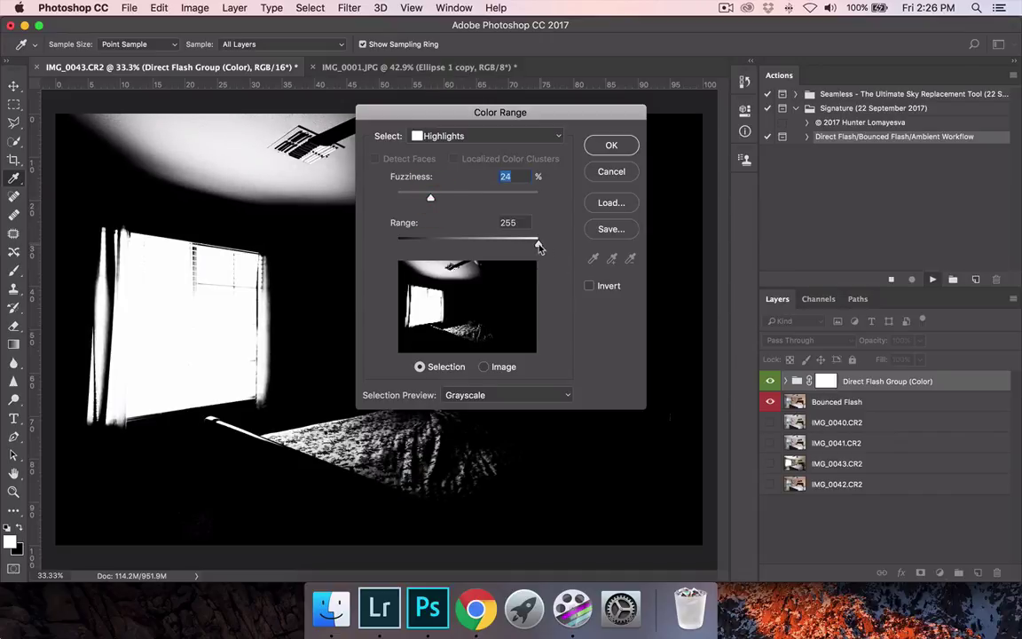
pyautogui.moveTo(537, 243); pyautogui.dragTo(563, 251)
pyautogui.moveTo(432, 199)
pyautogui.mouseDown()
pyautogui.moveTo(461, 204)
pyautogui.moveTo(397, 205)
pyautogui.moveTo(428, 201)
pyautogui.mouseUp()
pyautogui.write('20')
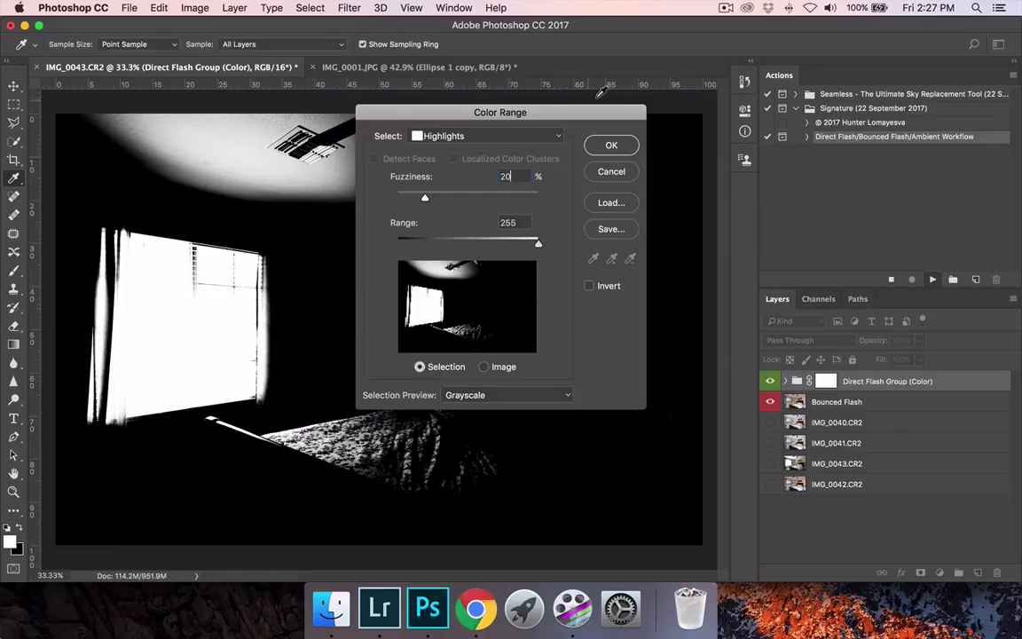
pyautogui.moveTo(506, 108); pyautogui.dragTo(825, 336)
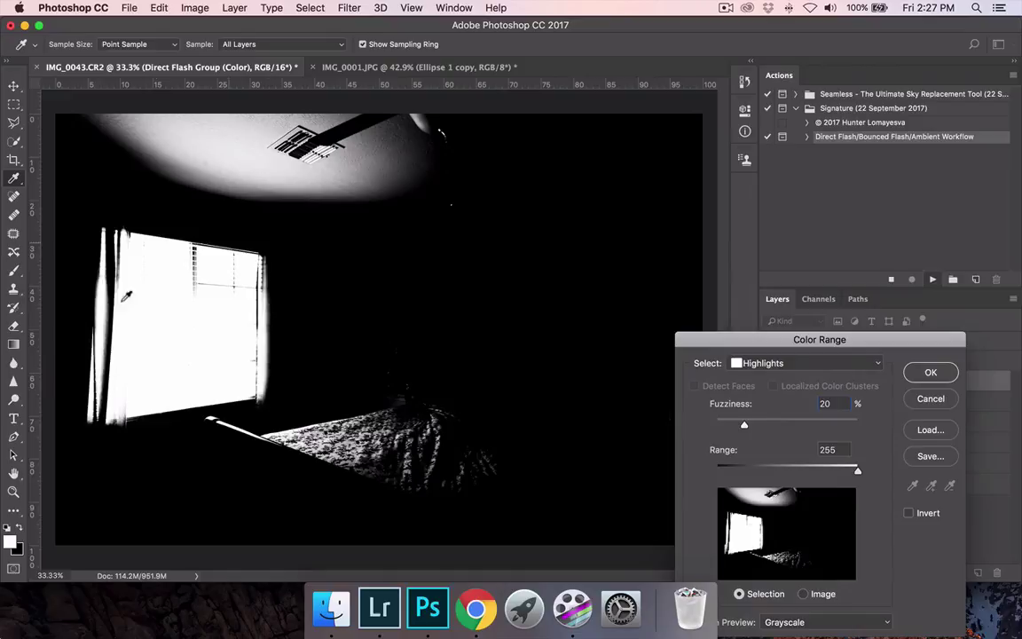
pyautogui.moveTo(792, 341); pyautogui.dragTo(616, 167)
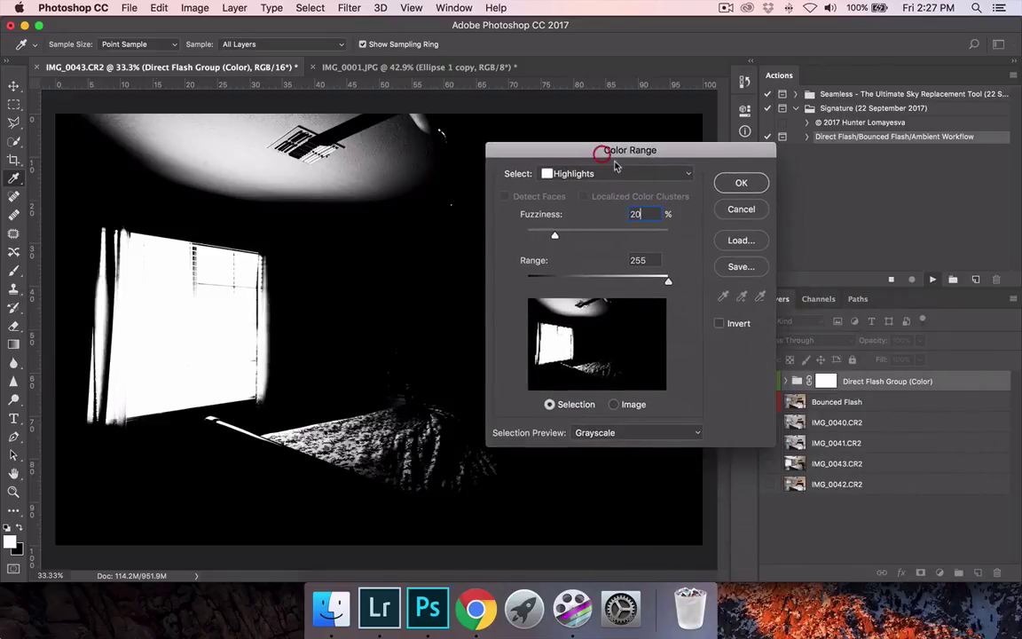
pyautogui.click(737, 184)
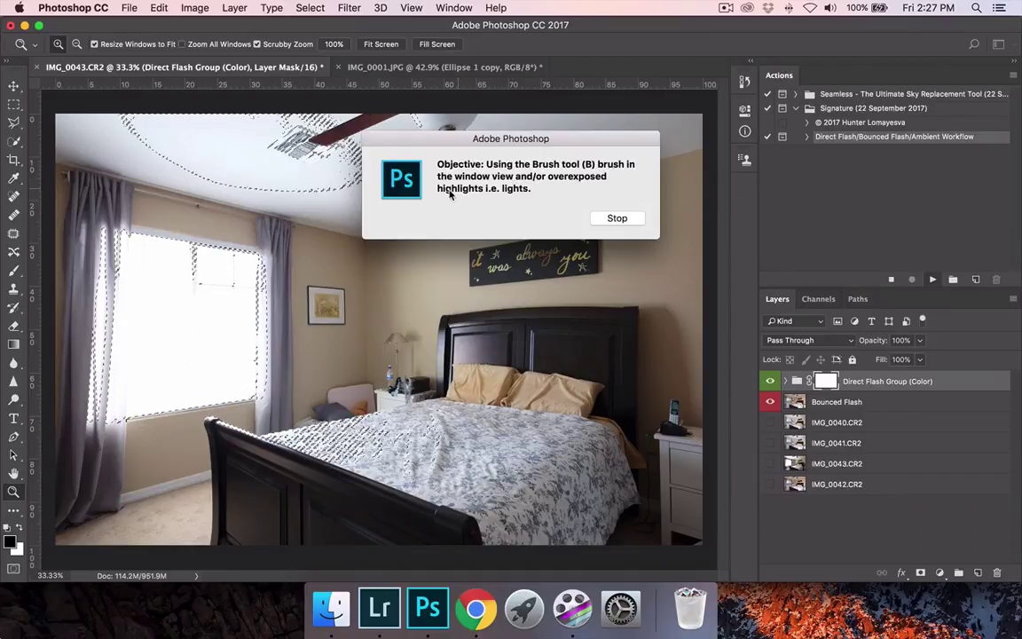
# - Dismiss the objective message to halt the action and switch to the Brush tool
pyautogui.moveTo(470, 156); pyautogui.dragTo(537, 265)
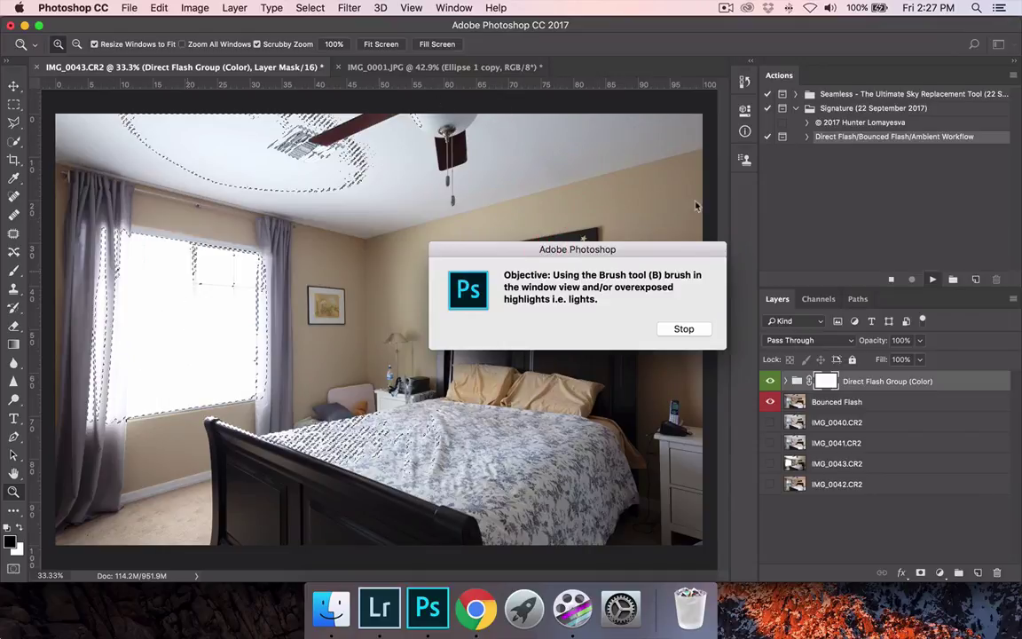
pyautogui.click(683, 328)
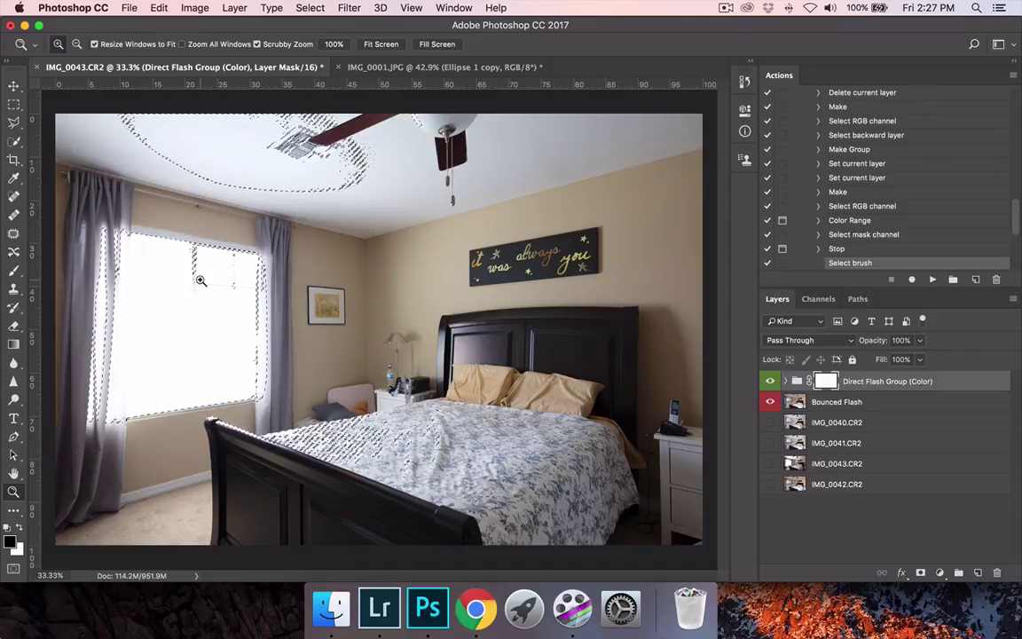
pyautogui.press('b')
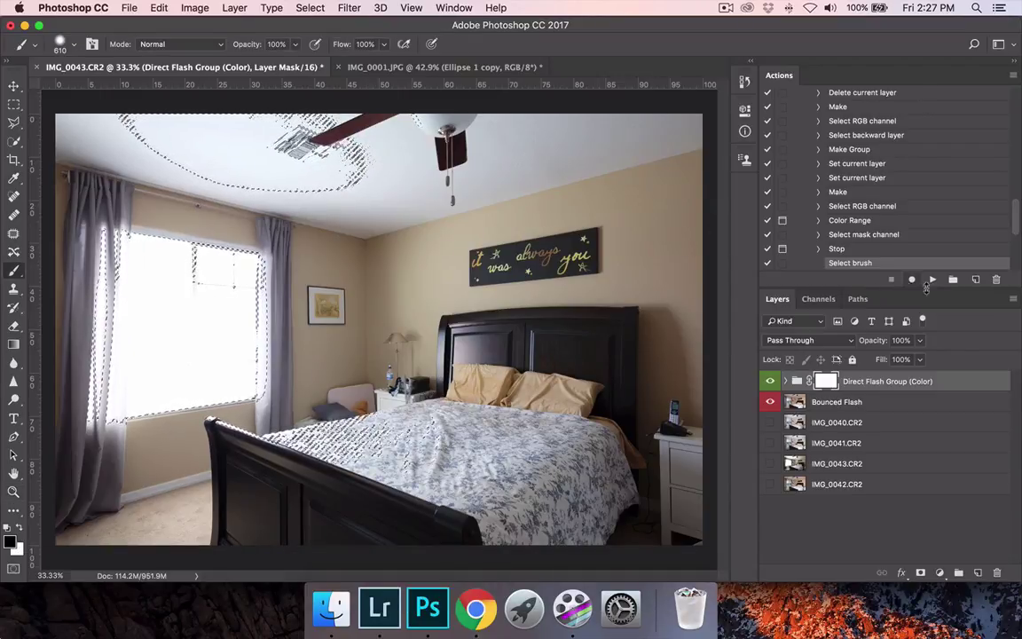
# - Record a Select brush step placed before Stop, resume recording, and set the brush to 610 px
pyautogui.click(911, 280)
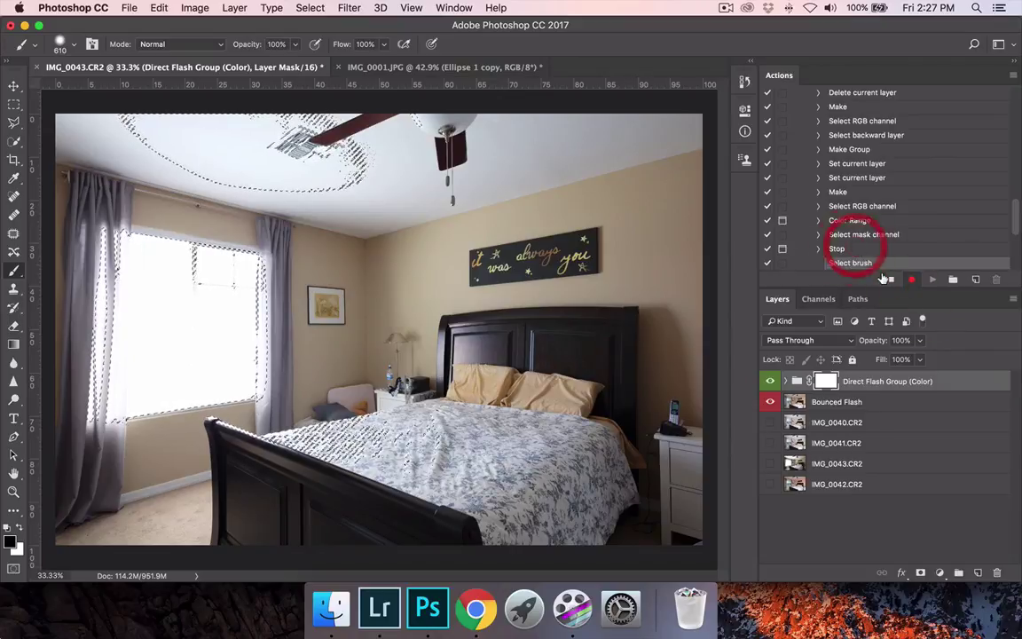
pyautogui.click(891, 280)
pyautogui.moveTo(886, 263); pyautogui.dragTo(881, 248)
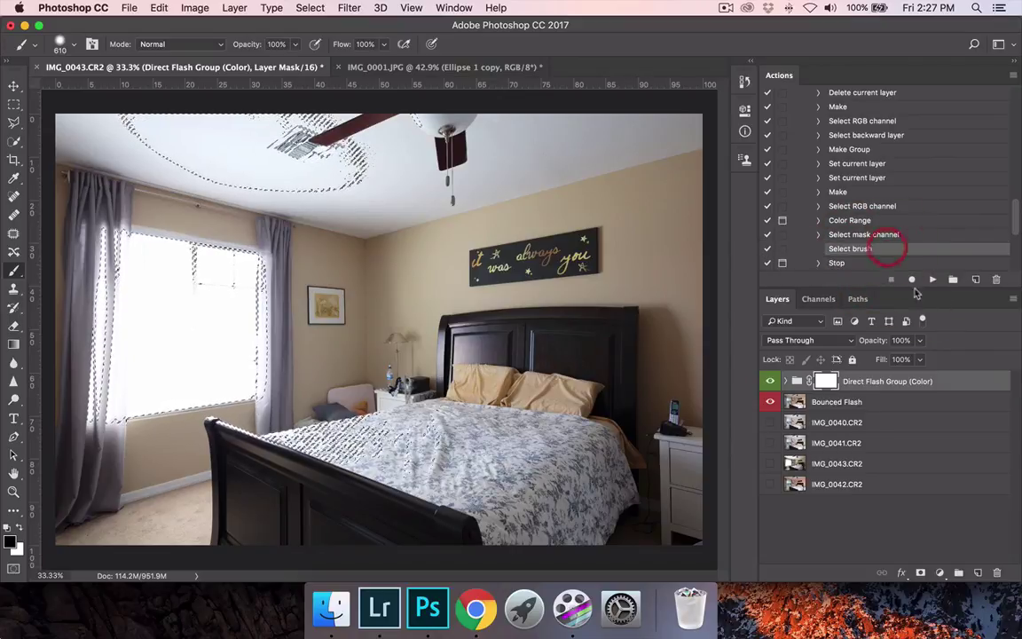
pyautogui.click(883, 259)
pyautogui.click(912, 280)
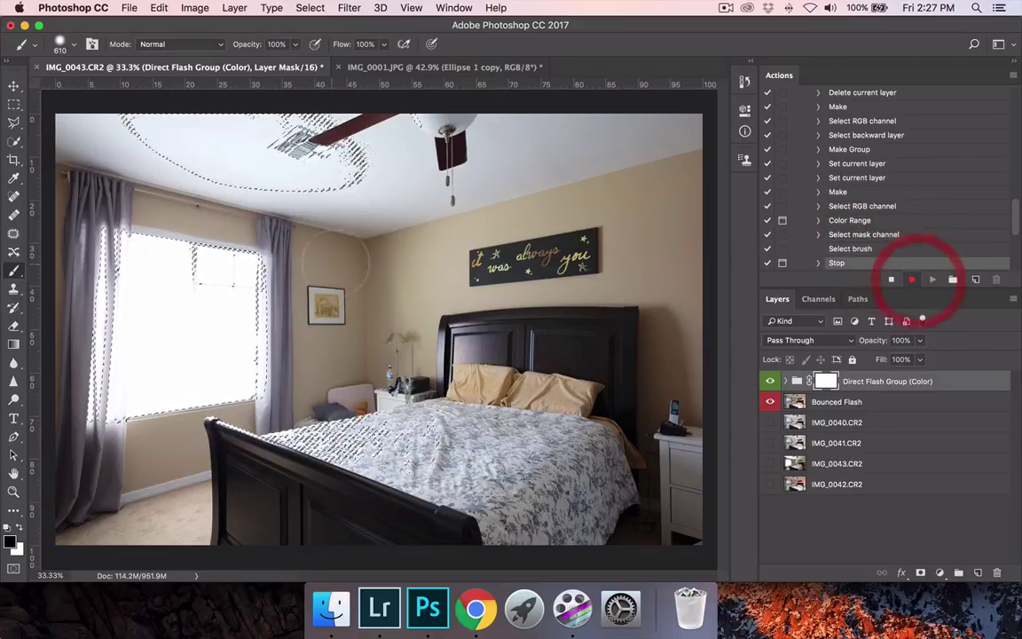
pyautogui.keyDown('ctrl'); pyautogui.keyDown('alt'); pyautogui.click(152, 288); pyautogui.keyUp('alt'); pyautogui.keyUp('ctrl')
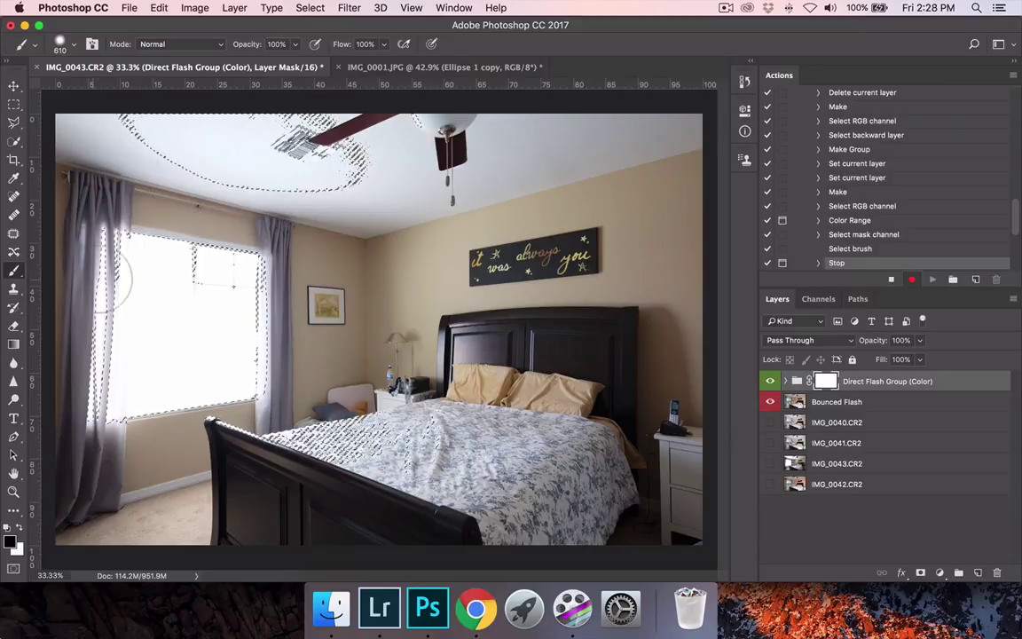
# - Paint the window back in on the group mask, hide selection edges, and stop recording
pyautogui.moveTo(102, 232)
pyautogui.mouseDown()
pyautogui.moveTo(93, 280)
pyautogui.moveTo(76, 423)
pyautogui.moveTo(248, 380)
pyautogui.moveTo(243, 269)
pyautogui.moveTo(95, 252)
pyautogui.moveTo(106, 320)
pyautogui.moveTo(125, 339)
pyautogui.moveTo(180, 270)
pyautogui.moveTo(255, 394)
pyautogui.mouseUp()
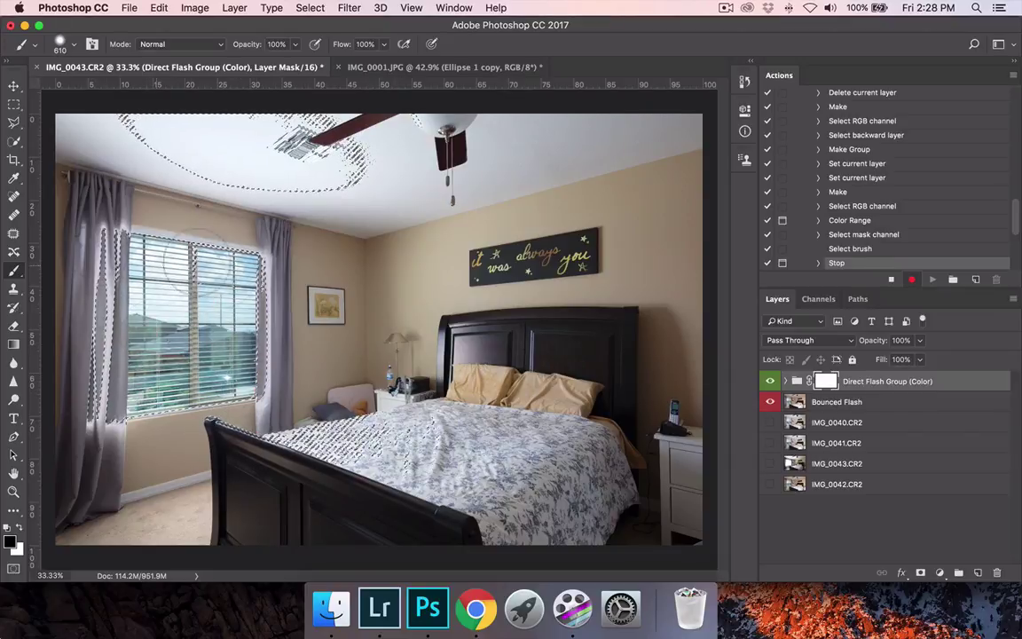
pyautogui.click(318, 415)
pyautogui.press('super+h')
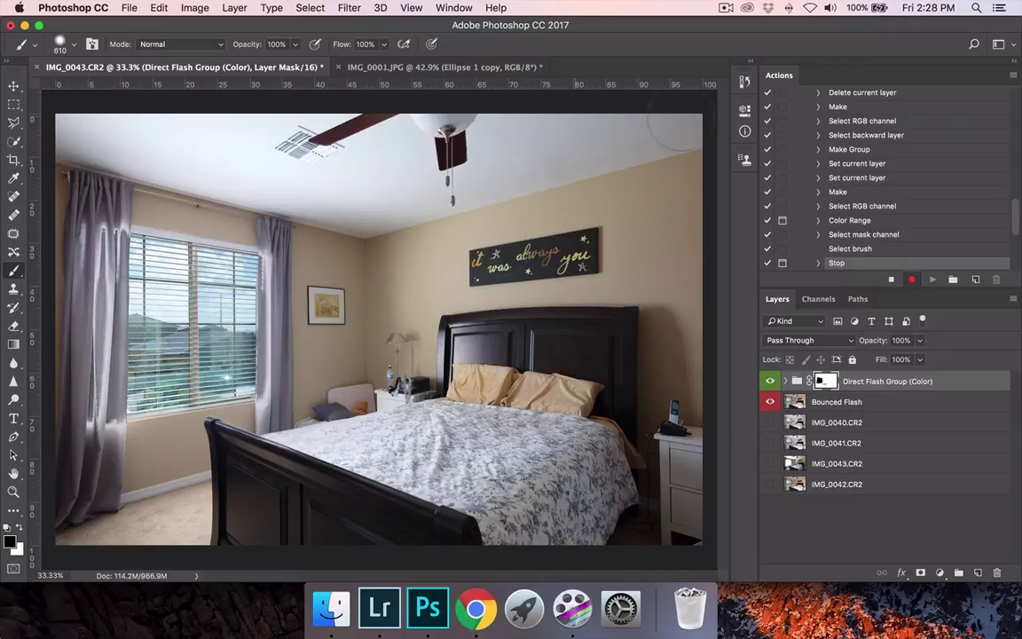
pyautogui.click(892, 280)
# - Replay the workflow action to test it, dismissing its objective message
pyautogui.click(931, 278)
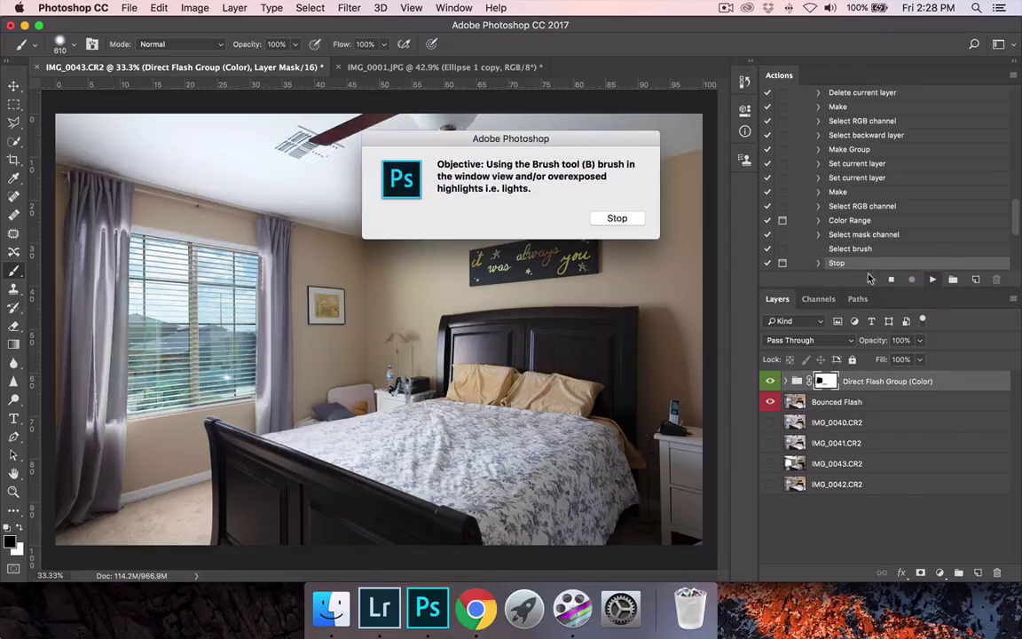
pyautogui.click(618, 219)
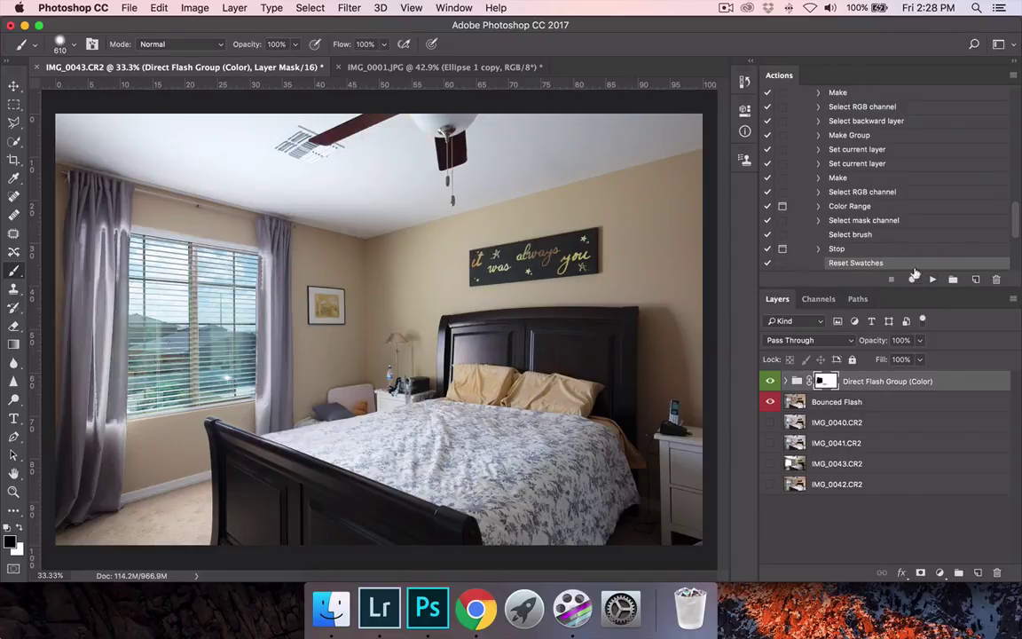
pyautogui.click(930, 281)
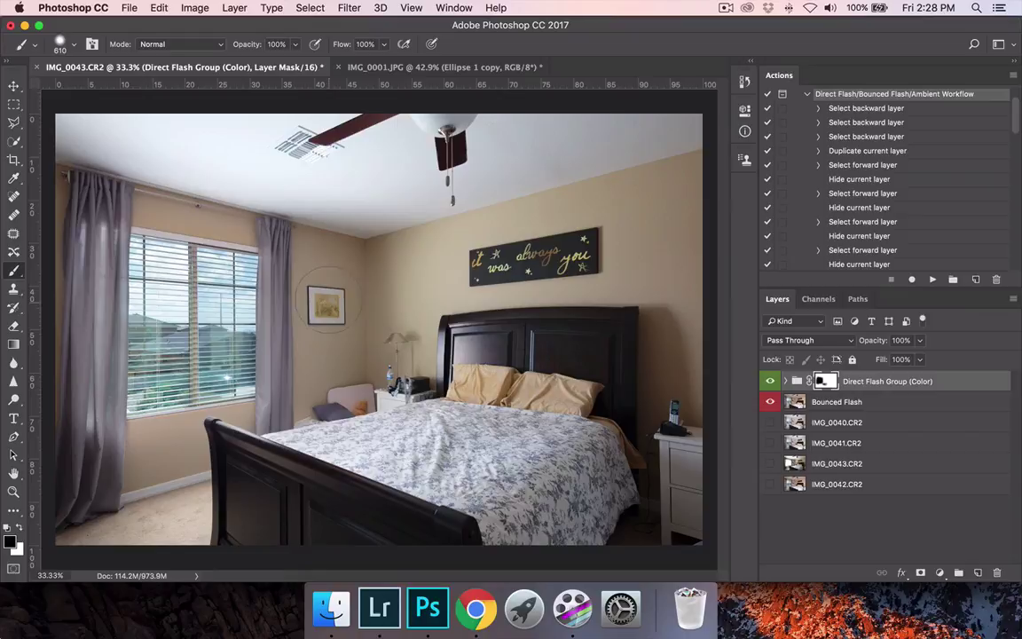
# - Collapse the workflow action's steps and expand the Direct Flash Group (Color) folder
pyautogui.scroll(-10, 851, 244)
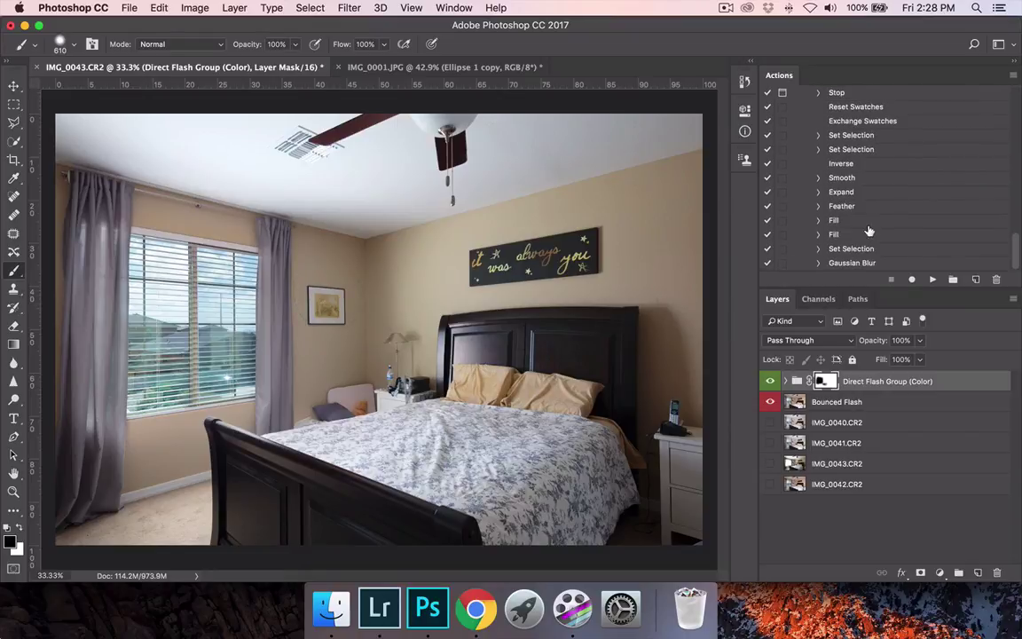
pyautogui.scroll(10, 870, 229)
pyautogui.click(807, 138)
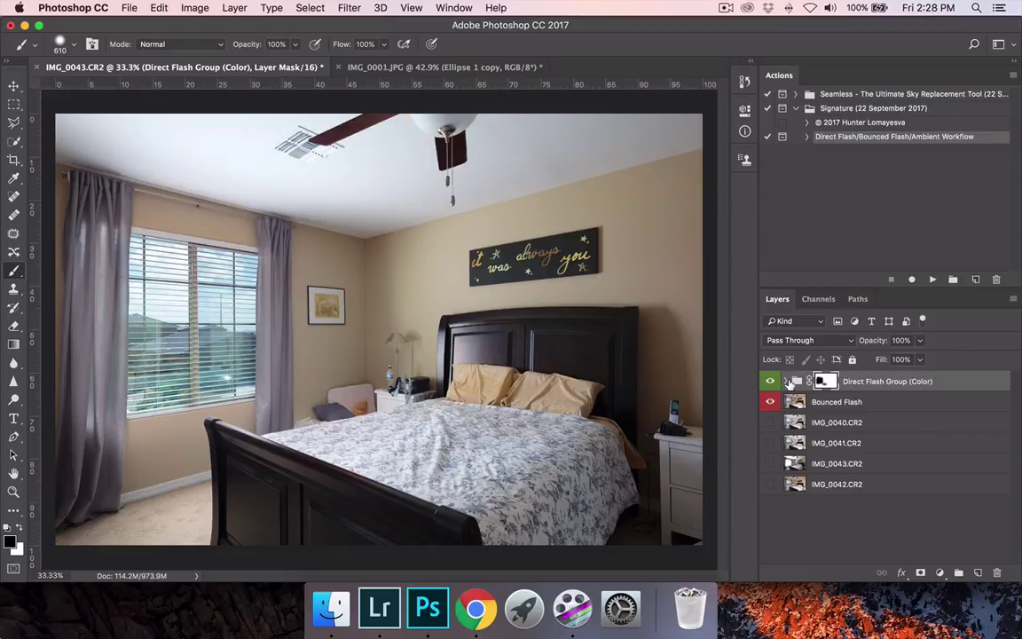
pyautogui.click(787, 381)
# - Expand the nested Direct Flash Group and toggle the Direct Flash and Ambient layers to compare
pyautogui.click(797, 402)
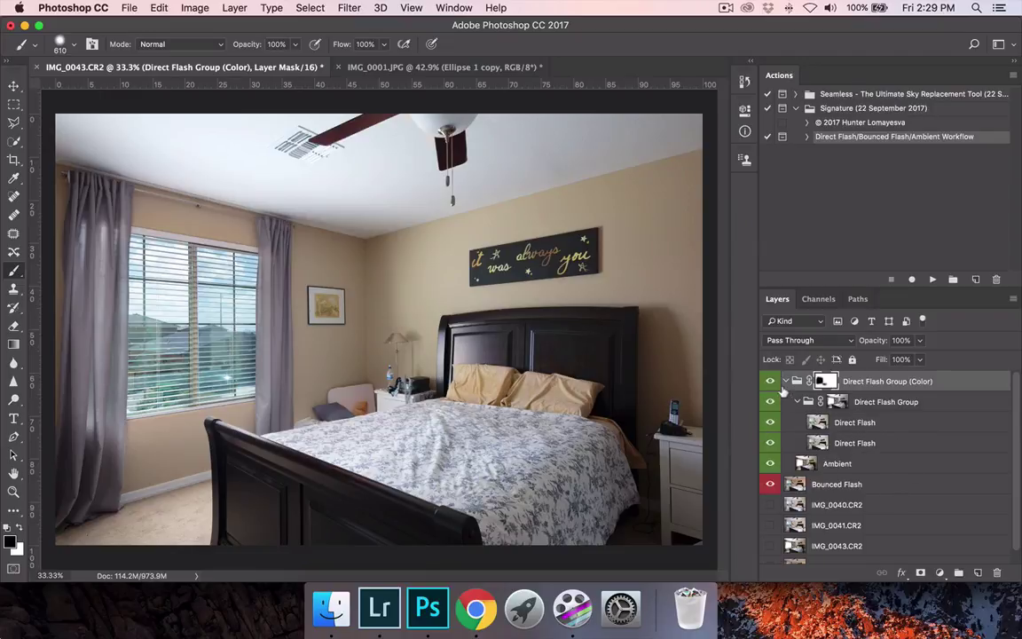
pyautogui.moveTo(770, 402); pyautogui.dragTo(771, 442)
pyautogui.click(770, 463)
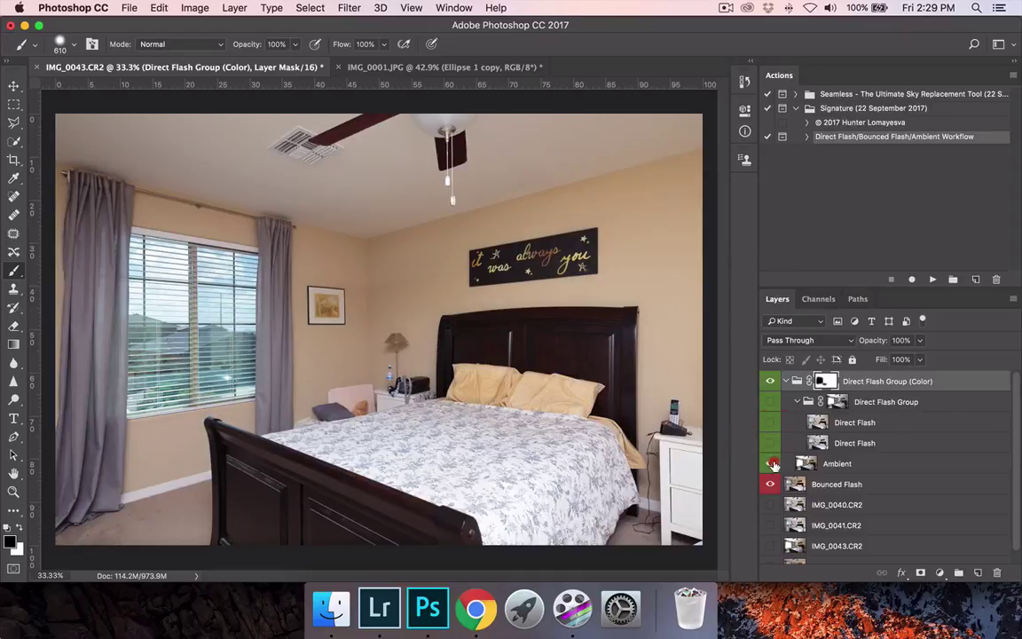
pyautogui.click(771, 463)
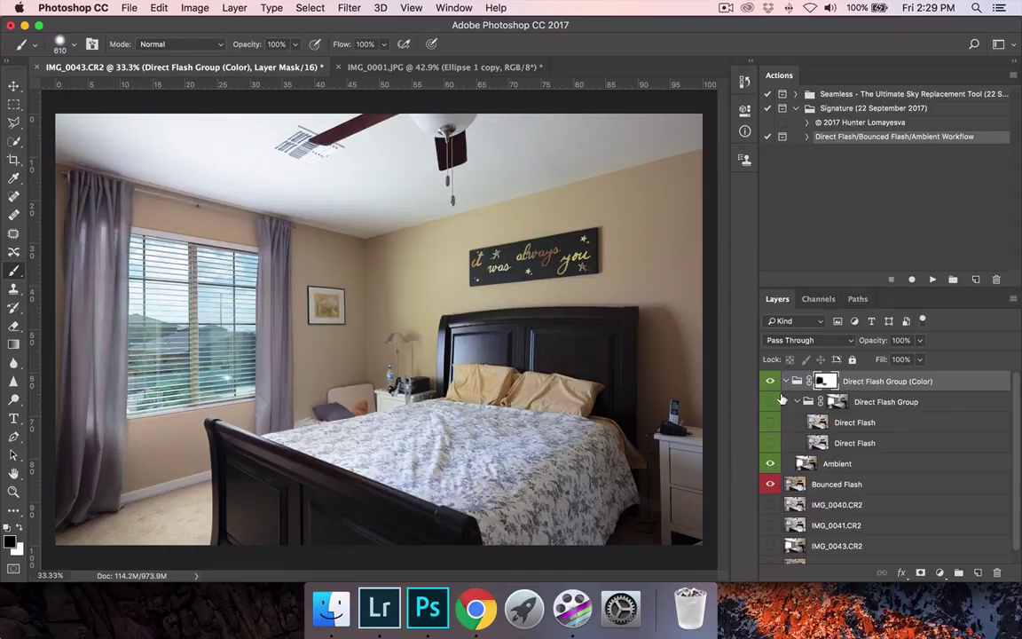
# - Disable the Direct Flash Group (Color) mask and make both Direct Flash layers and the nested group visible
pyautogui.keyDown('shift'); pyautogui.click(825, 382); pyautogui.keyUp('shift')
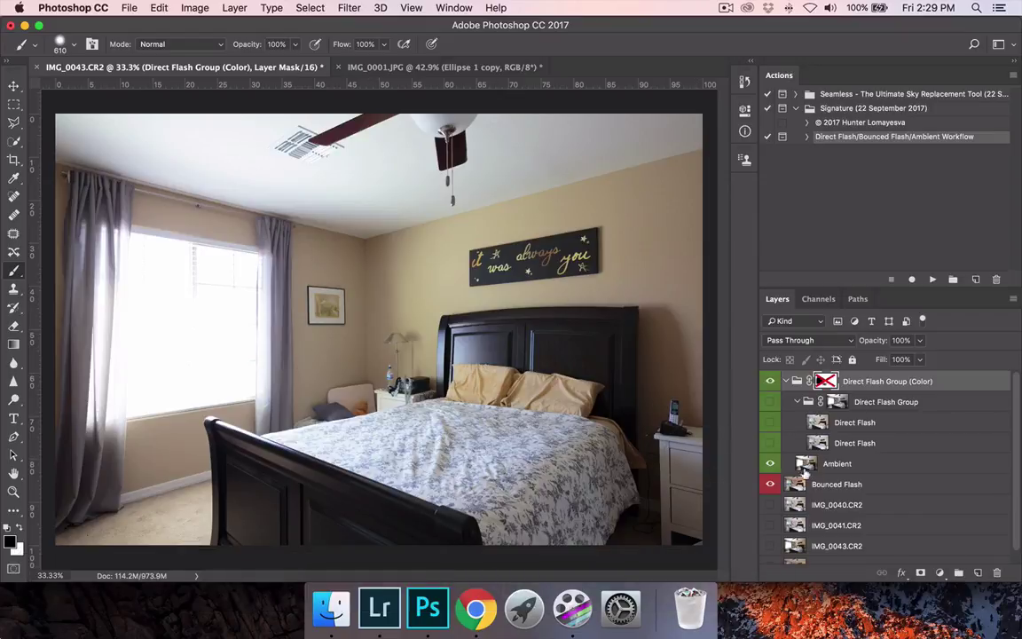
pyautogui.click(770, 423)
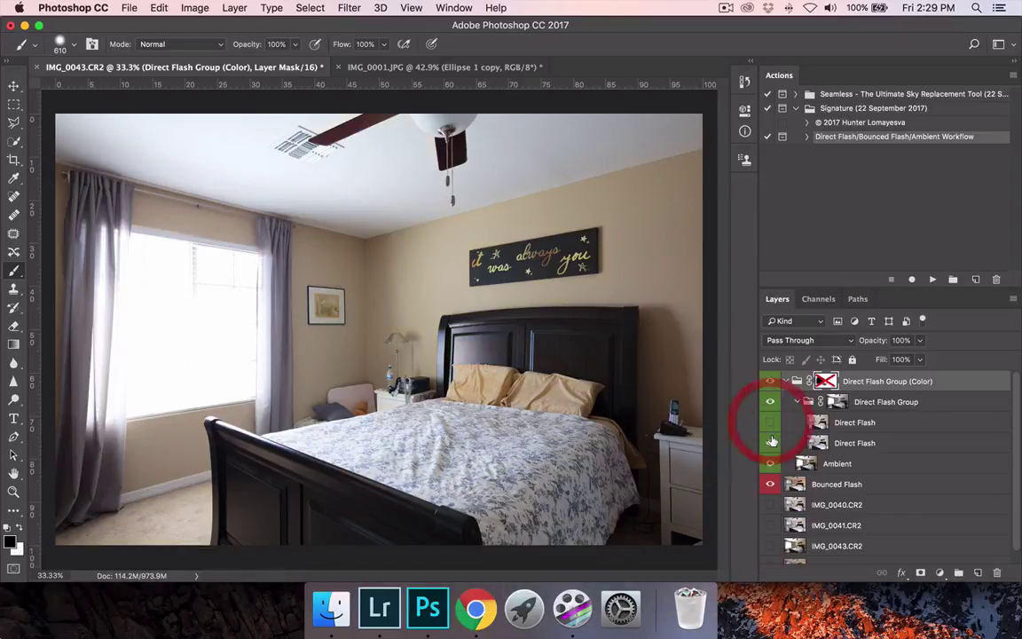
pyautogui.click(774, 406)
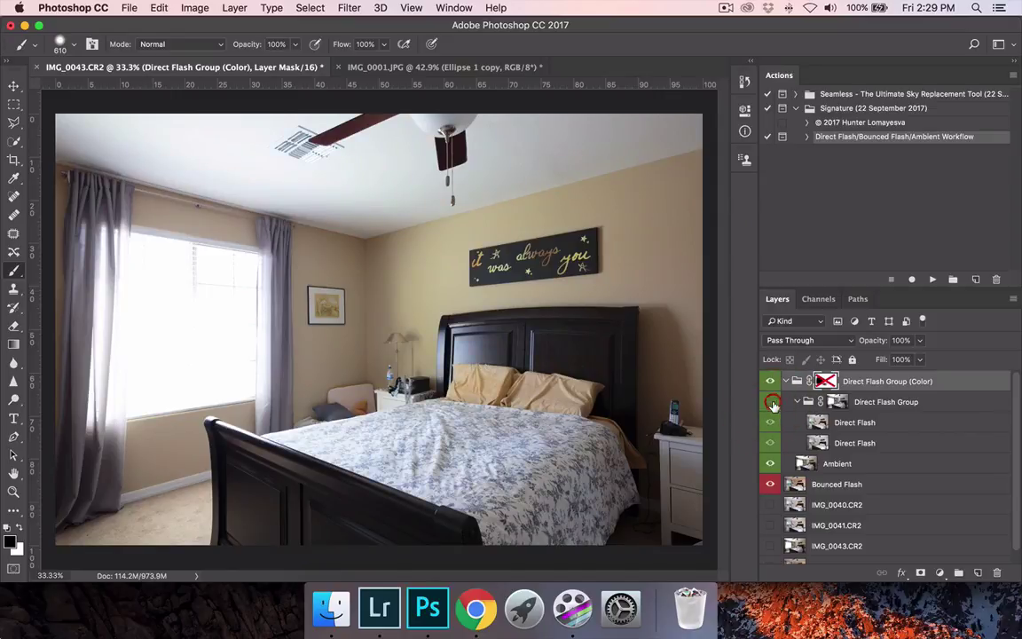
pyautogui.click(772, 404)
pyautogui.press('z')
pyautogui.click(478, 344)
pyautogui.click(477, 344)
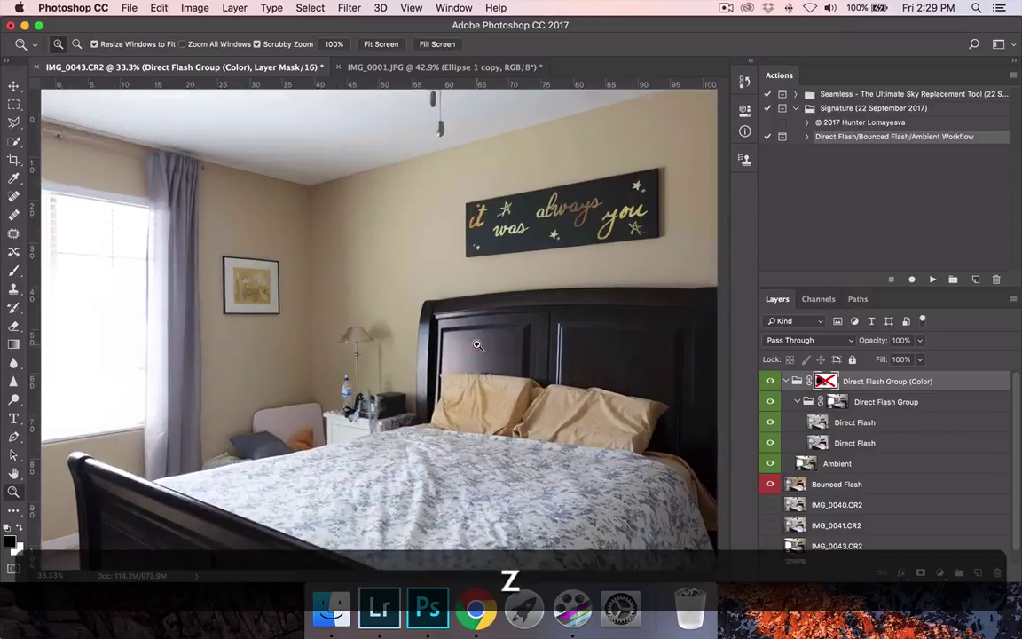
pyautogui.click(477, 343)
pyautogui.click(477, 342)
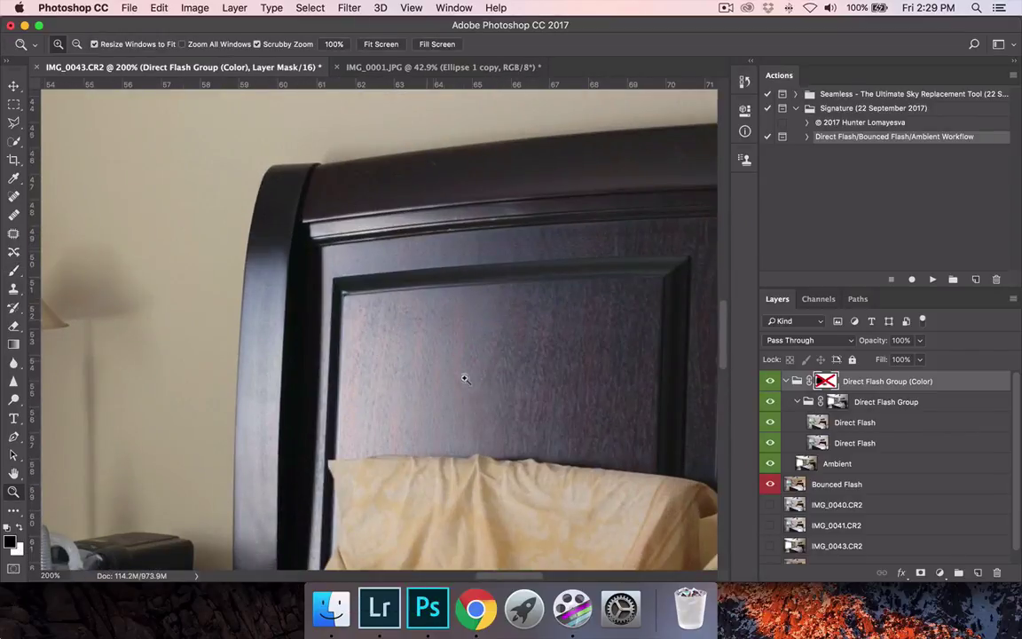
pyautogui.click(769, 410)
pyautogui.click(769, 410)
pyautogui.click(769, 410)
pyautogui.click(770, 410)
pyautogui.click(769, 410)
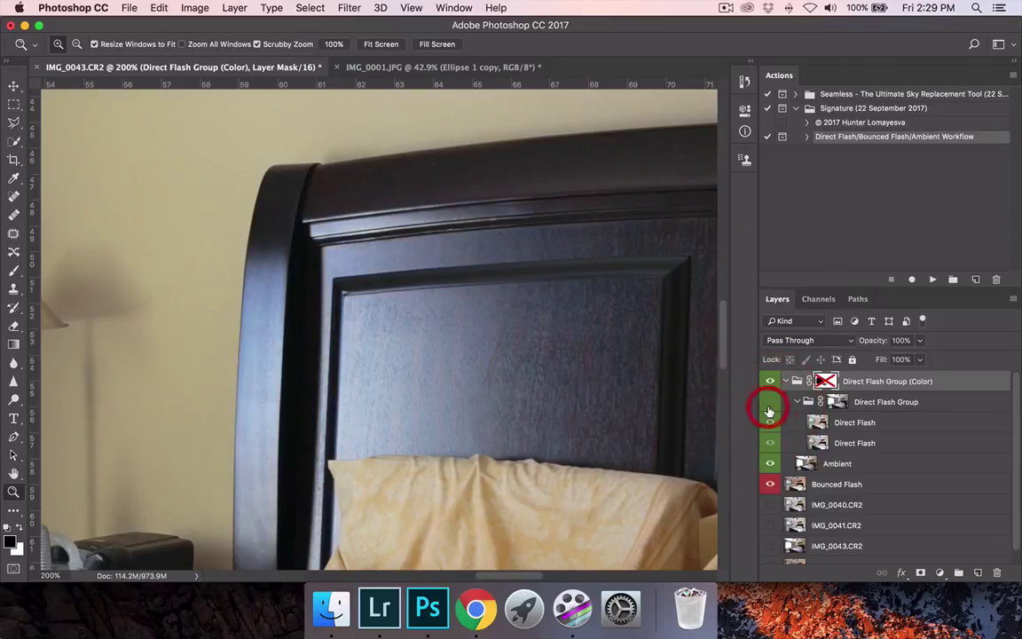
pyautogui.click(769, 410)
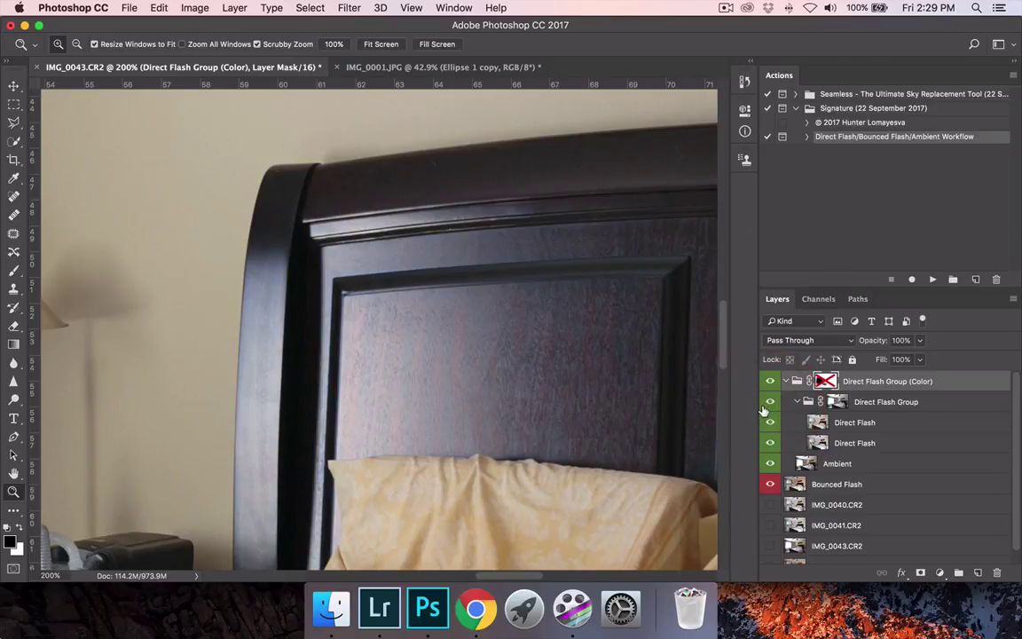
pyautogui.press('super+0')
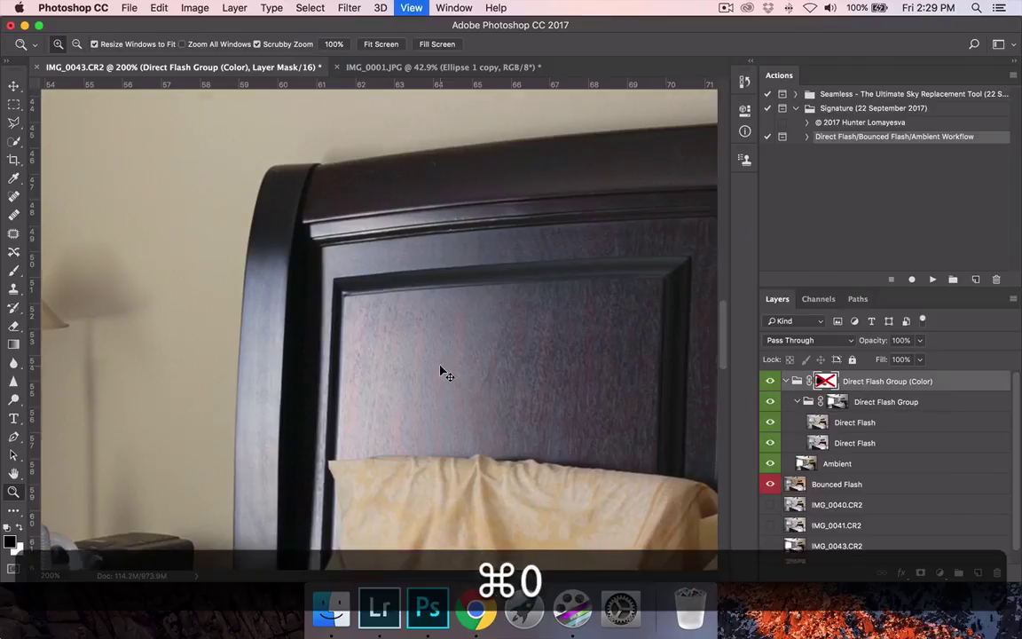
pyautogui.press('super+minus')
pyautogui.click(843, 401)
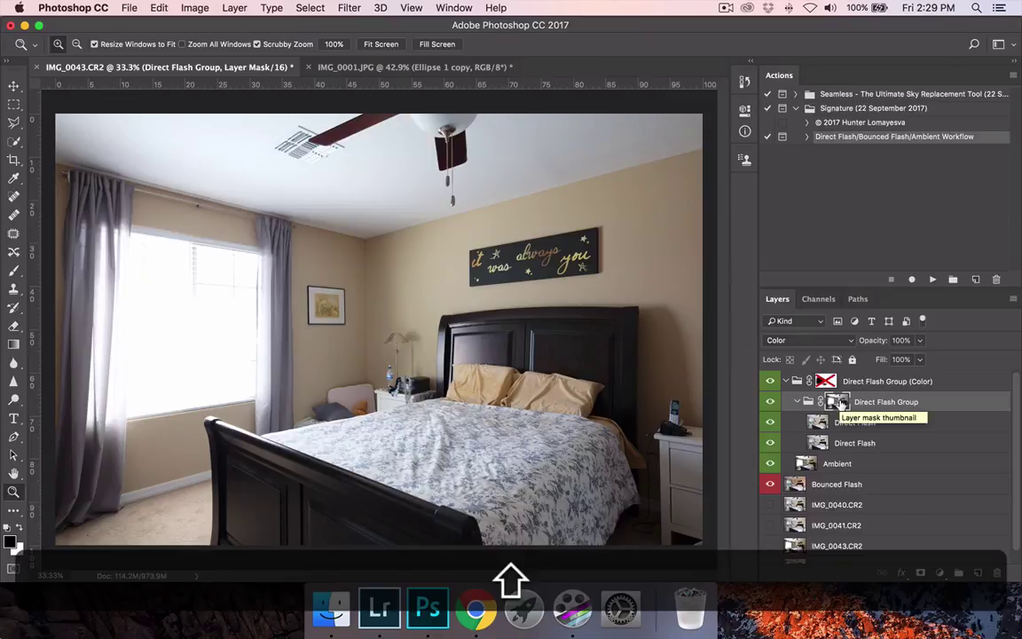
# - Zoom onto the headboard and view the Direct Flash Group mask on its own
pyautogui.moveTo(641, 369); pyautogui.dragTo(703, 365)
pyautogui.scroll(-3, 672, 391)
pyautogui.hscroll(2, 672, 391)
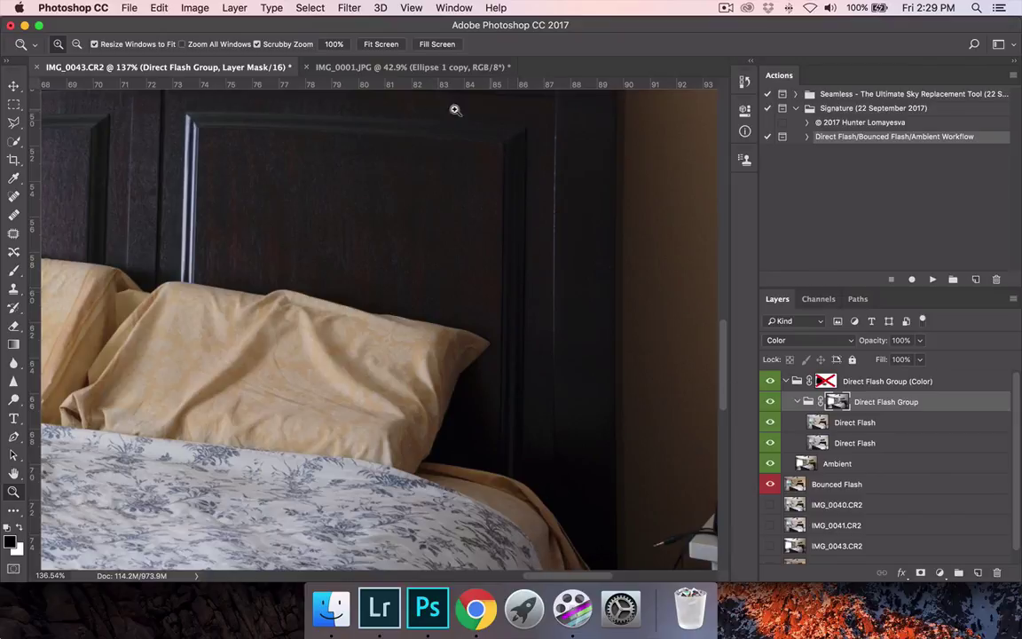
pyautogui.keyDown('alt'); pyautogui.click(838, 402); pyautogui.keyUp('alt')
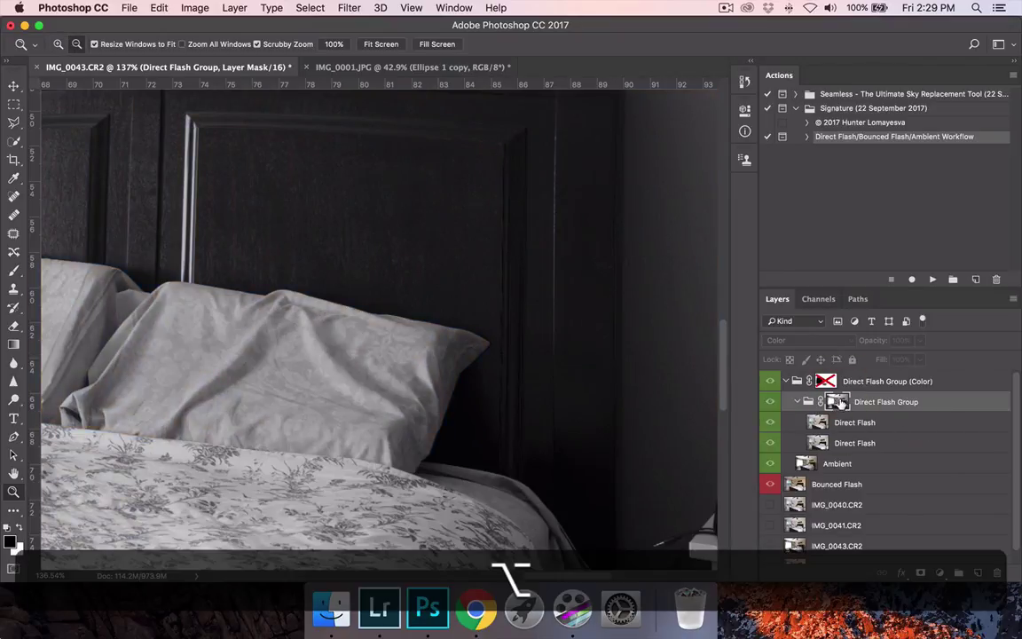
pyautogui.keyDown('alt'); pyautogui.click(838, 402); pyautogui.keyUp('alt')
# - Disable the Direct Flash Group mask to compare, then re-enable it
pyautogui.keyDown('shift'); pyautogui.click(838, 402); pyautogui.keyUp('shift')
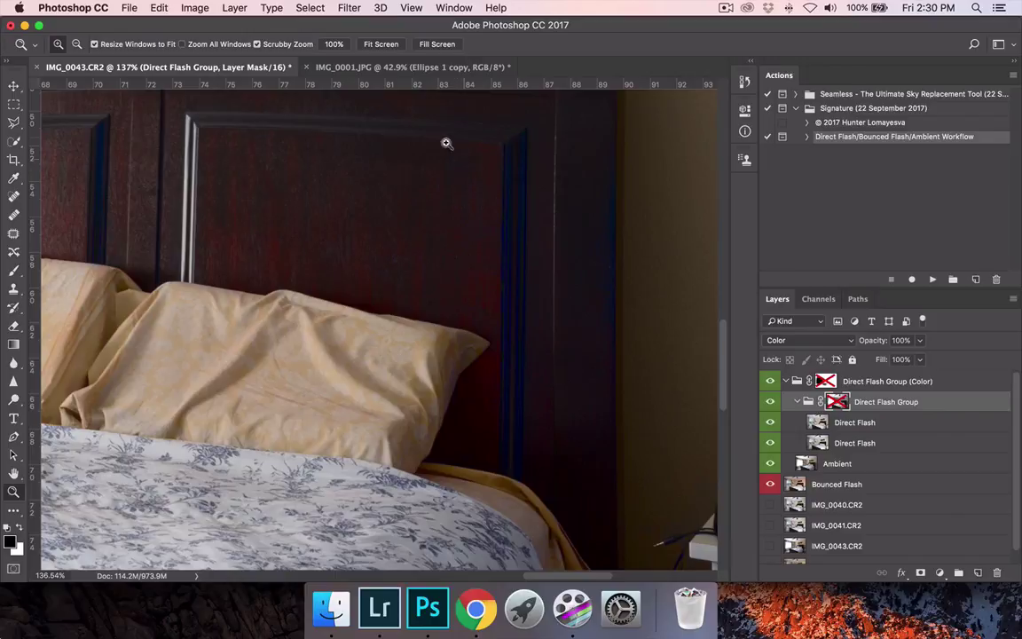
pyautogui.scroll(5, 407, 336)
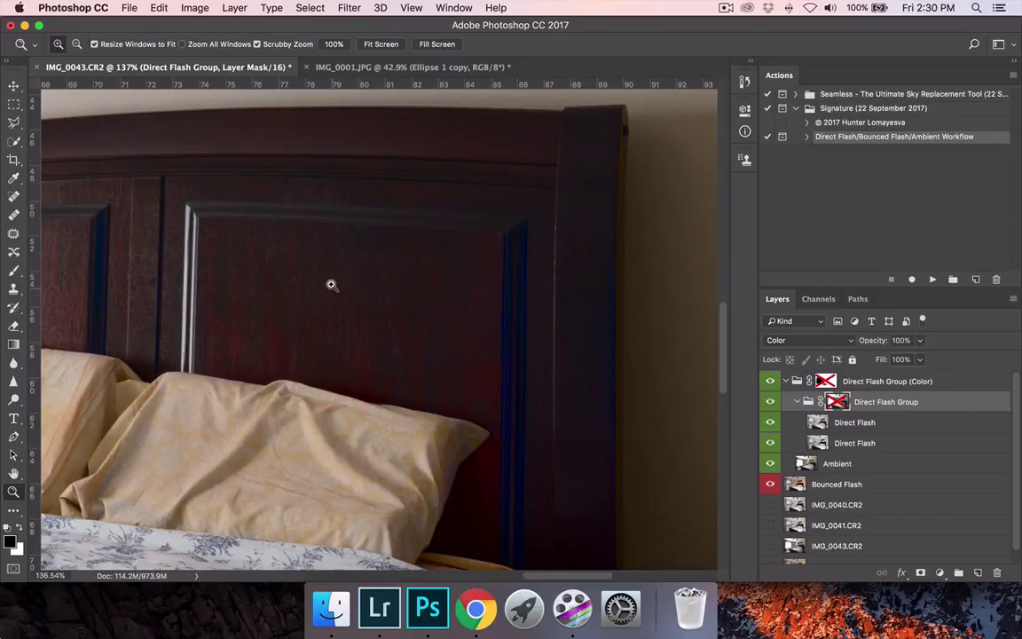
pyautogui.press('shift')
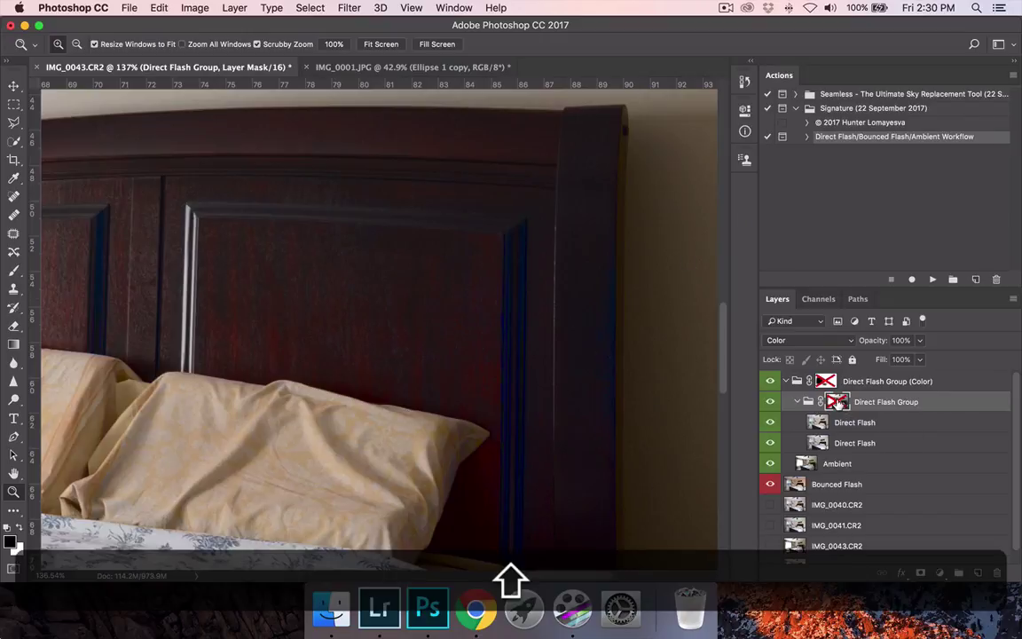
pyautogui.keyDown('shift'); pyautogui.click(837, 402); pyautogui.keyUp('shift')
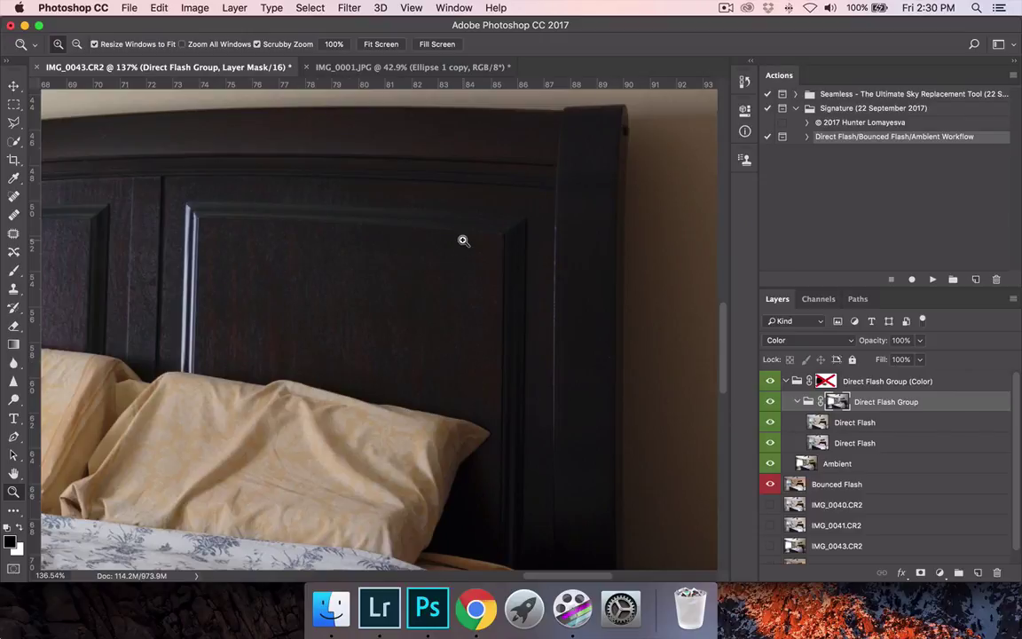
# - Collapse Direct Flash Group (Color), re-enable its mask, and fit the photo on screen
pyautogui.click(785, 383)
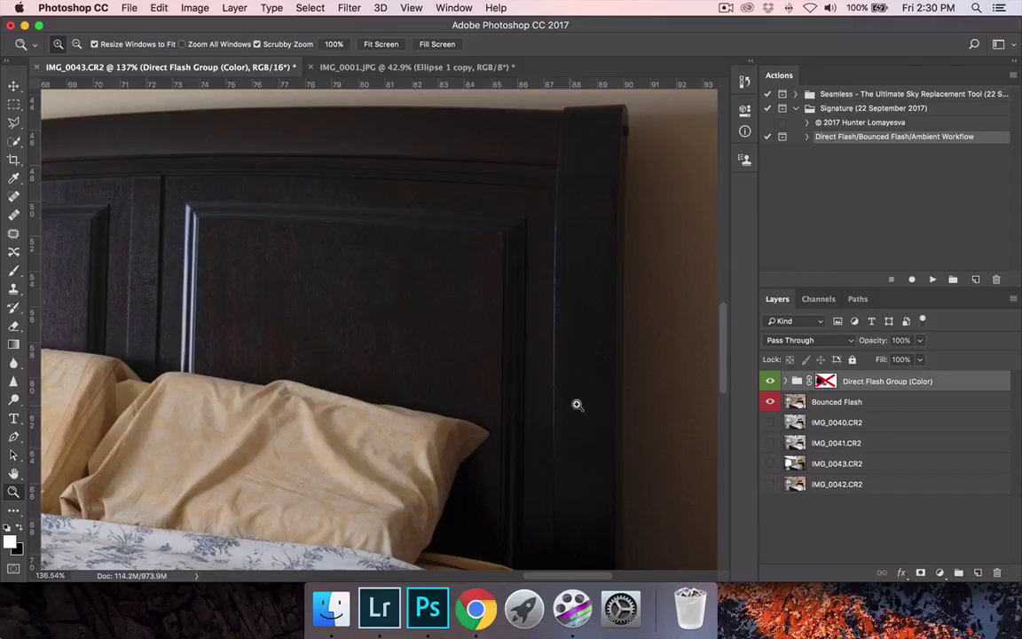
pyautogui.keyDown('shift'); pyautogui.click(825, 380); pyautogui.keyUp('shift')
pyautogui.press('super+0')
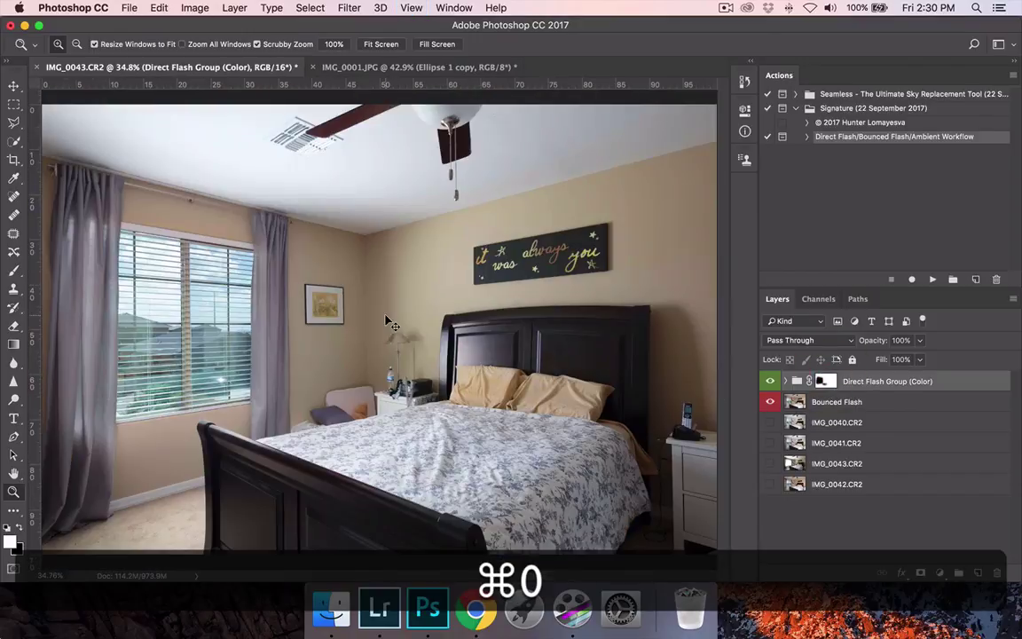
# - Toggle Bounced Flash to compare the window area, leaving it visible and selected
pyautogui.click(770, 402)
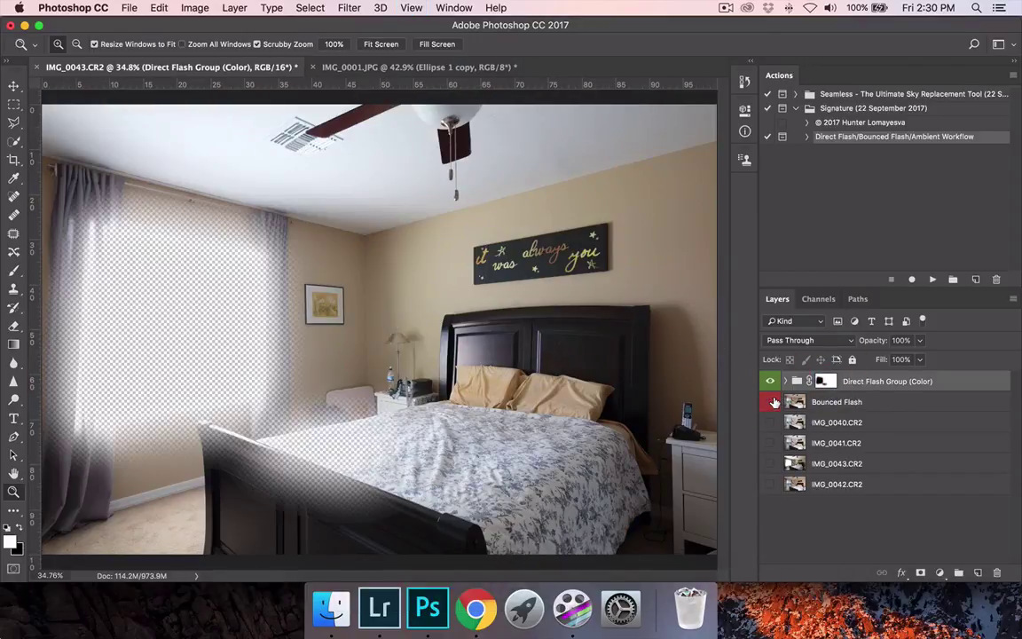
pyautogui.click(770, 402)
pyautogui.click(770, 402)
pyautogui.click(770, 402)
pyautogui.click(770, 402)
pyautogui.click(770, 402)
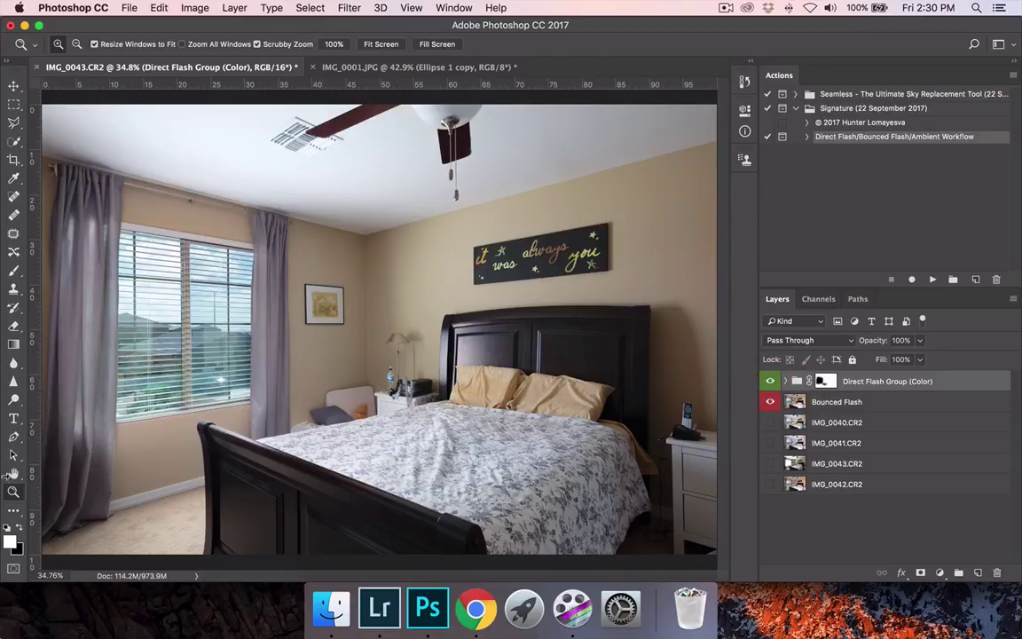
pyautogui.click(812, 403)
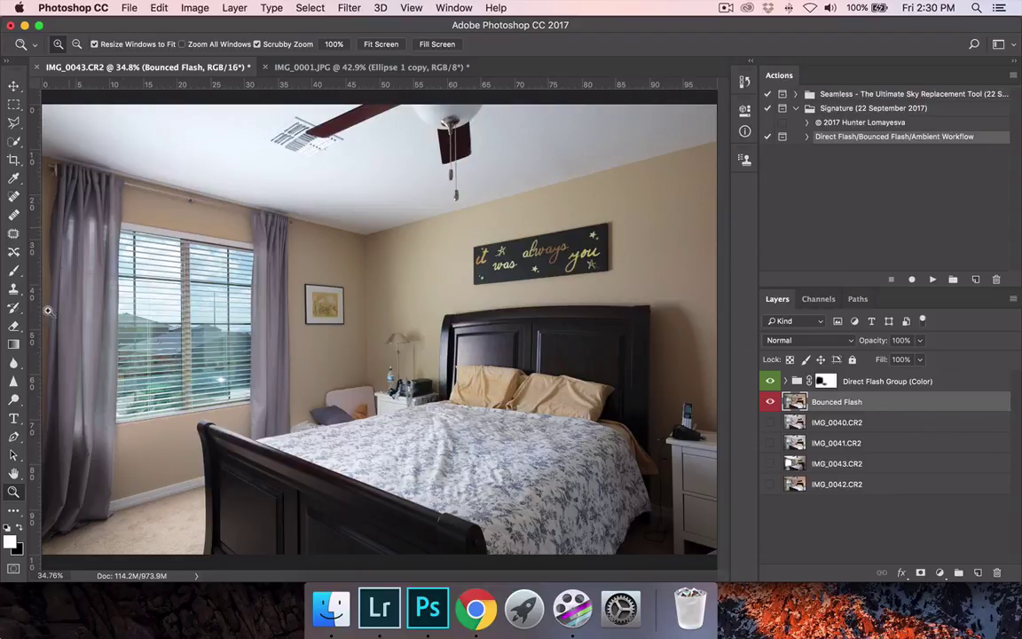
# - Zoom in on the window and left curtain, then fit the photo back on screen
pyautogui.moveTo(84, 231); pyautogui.dragTo(152, 246)
pyautogui.rightClick(178, 255)
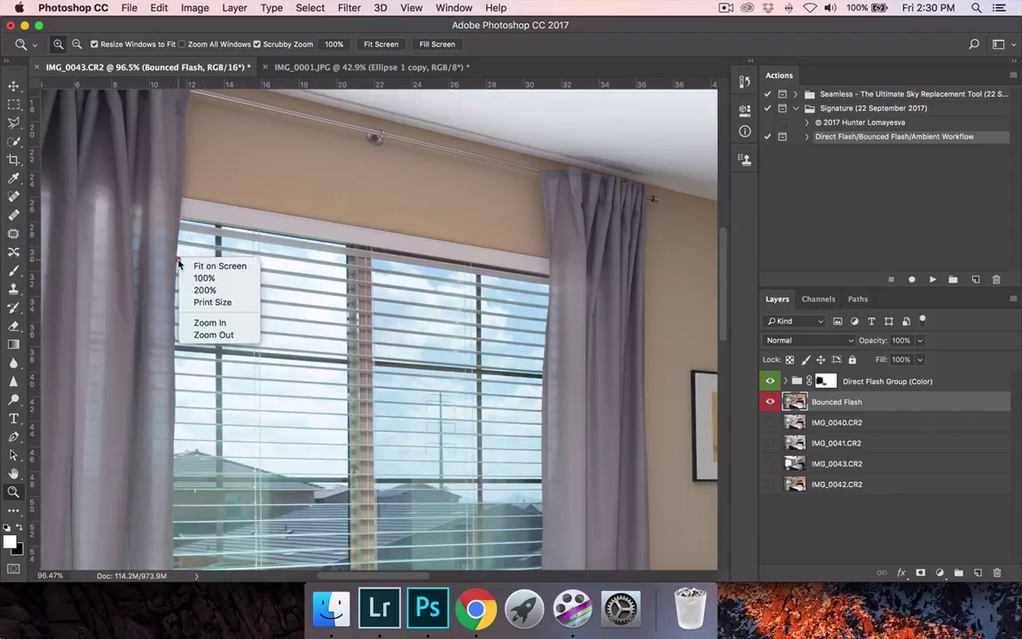
pyautogui.click(193, 264)
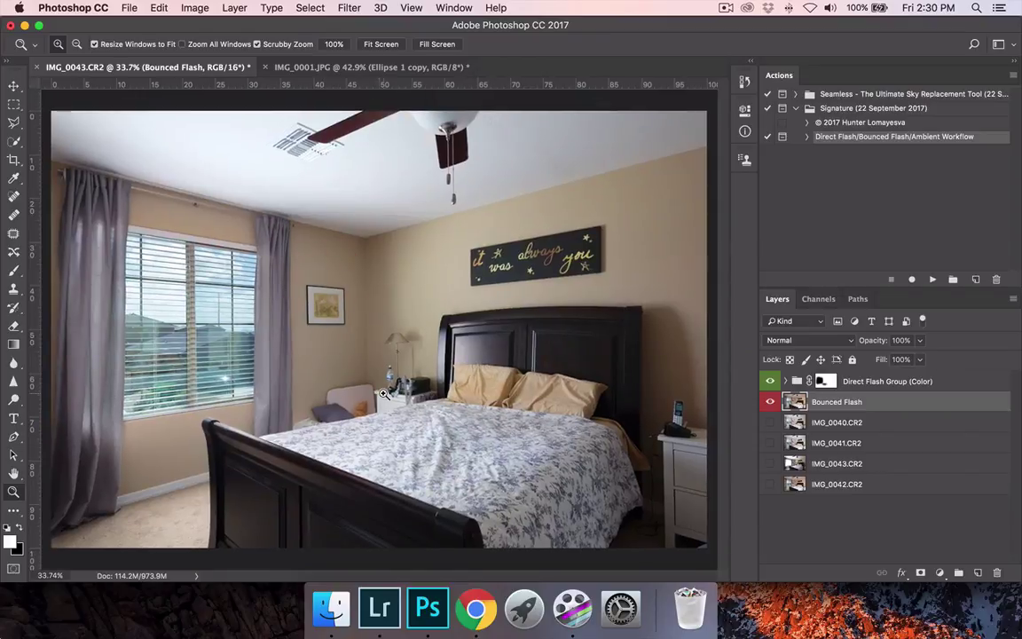